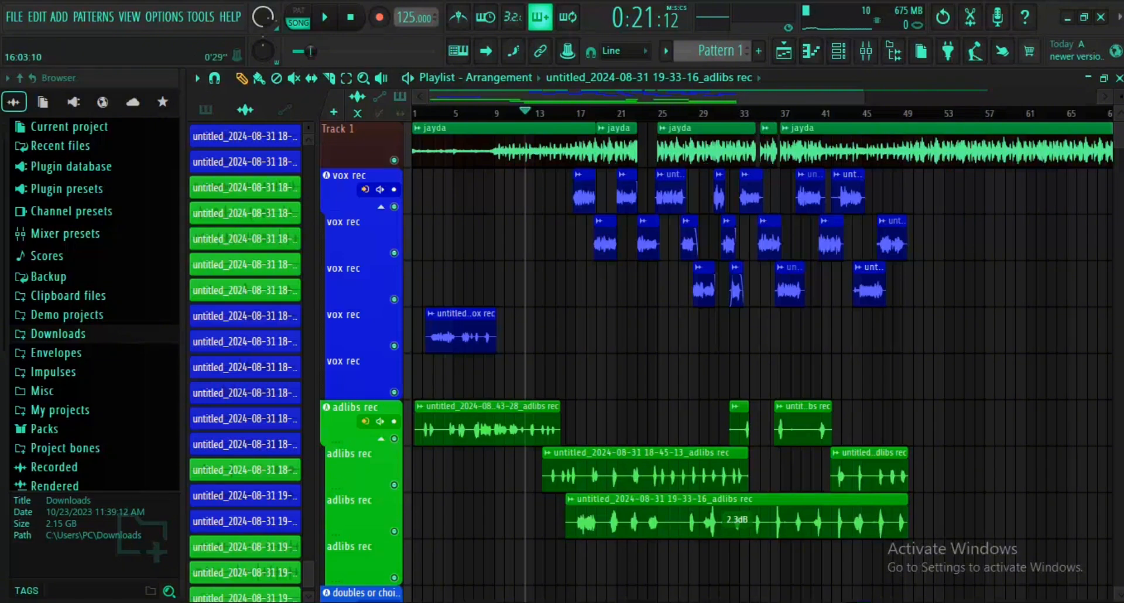
# Play back a section of the arrangement, and show the vox rec track's effect chain in the mixer.
pyautogui.press('space')
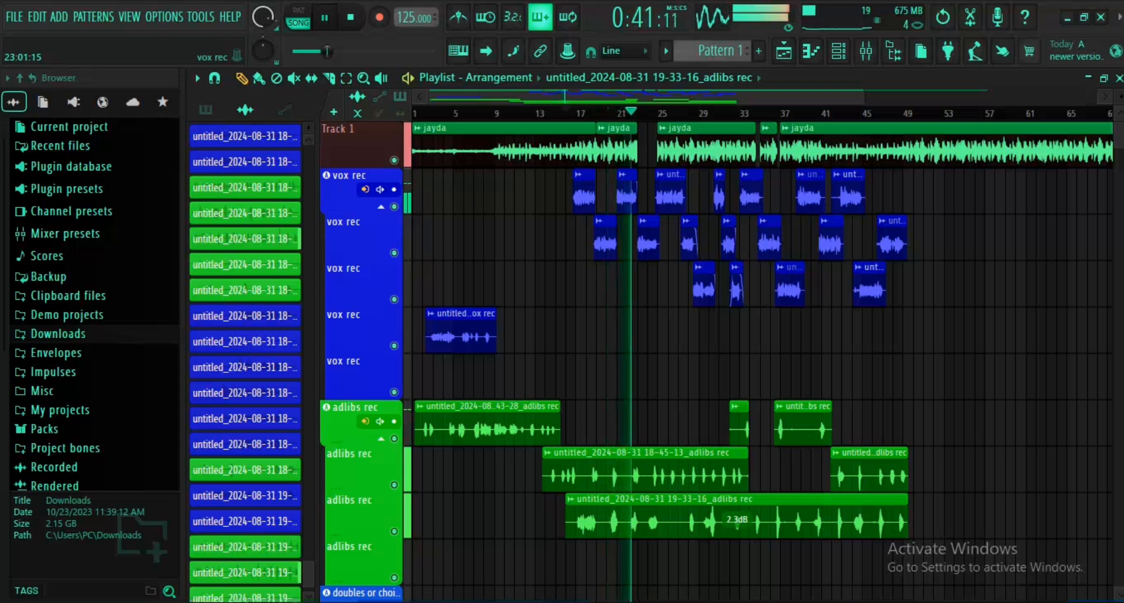
pyautogui.press('space')
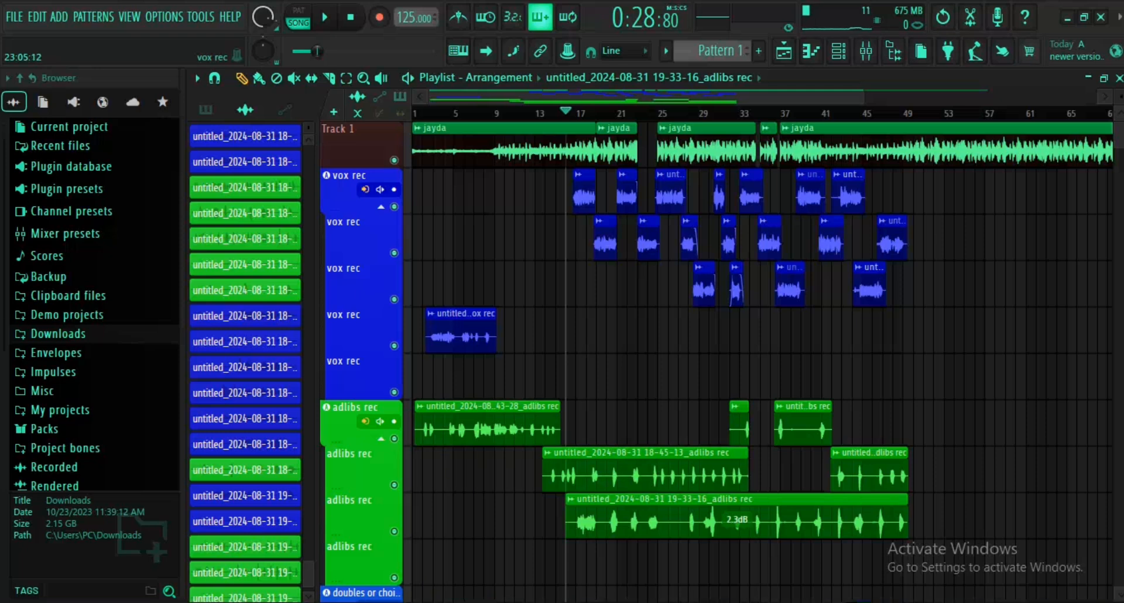
pyautogui.click(866, 51)
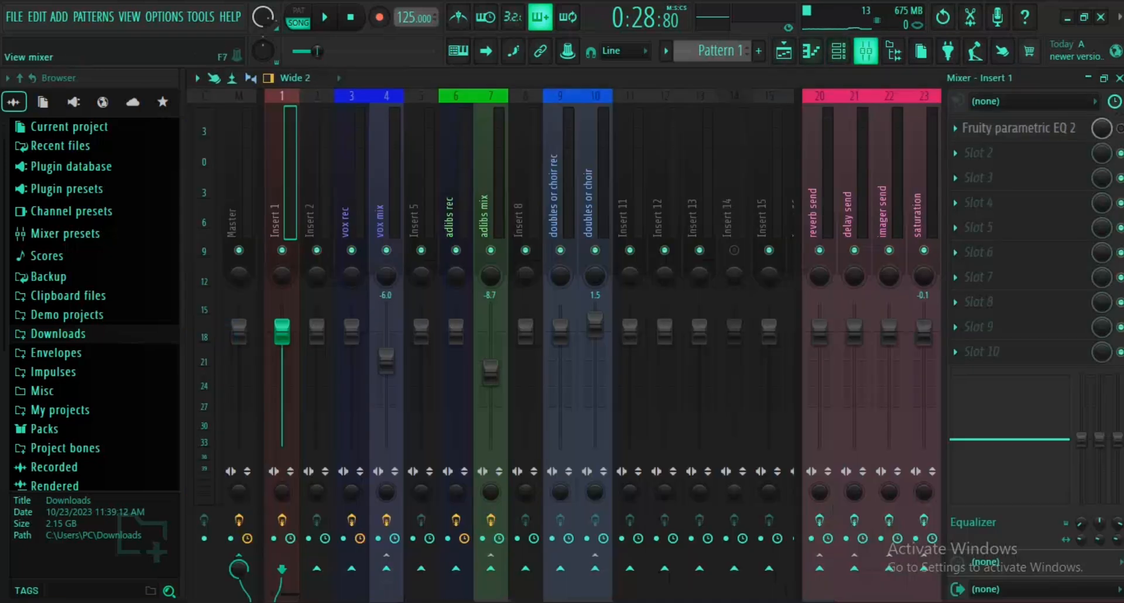
pyautogui.click(386, 175)
pyautogui.click(351, 176)
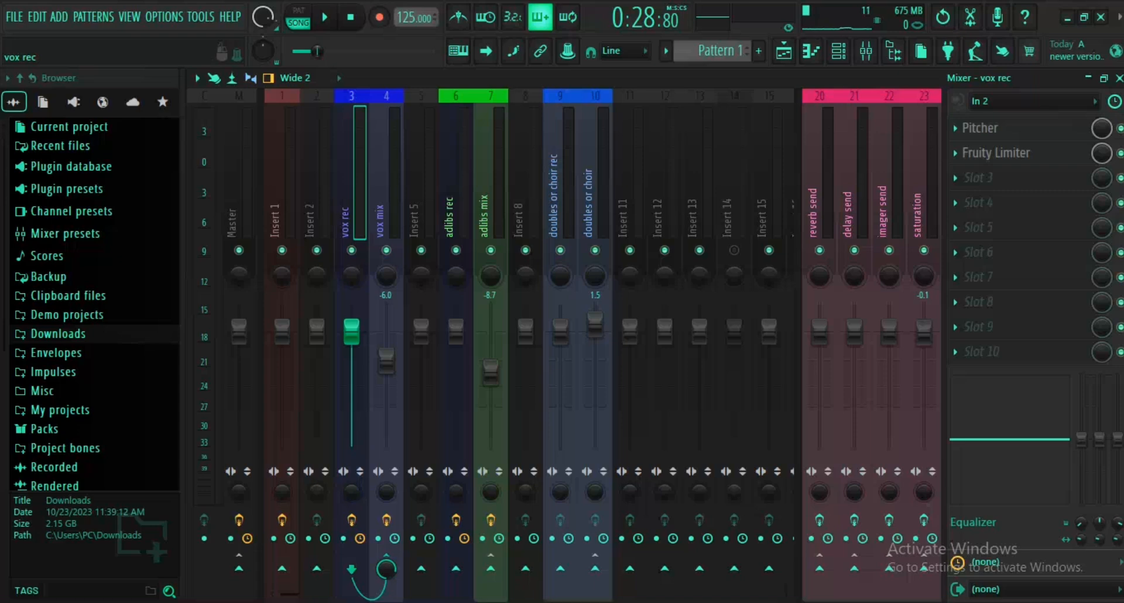
# Review the Pitcher and Fruity Limiter settings on the vox rec track, closing each plugin after viewing.
pyautogui.click(980, 128)
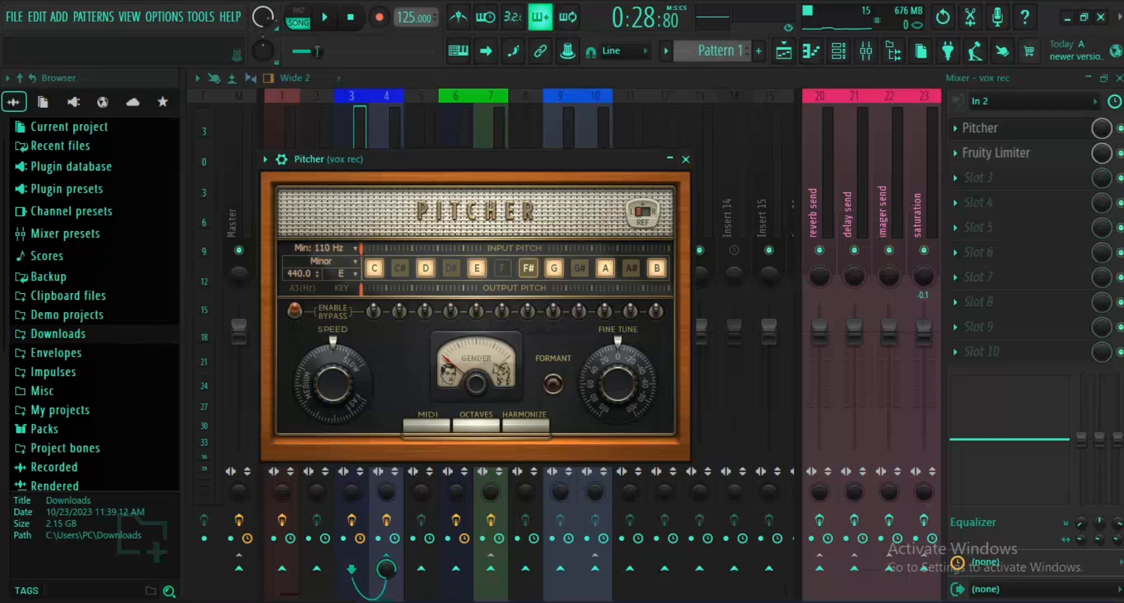
pyautogui.click(686, 159)
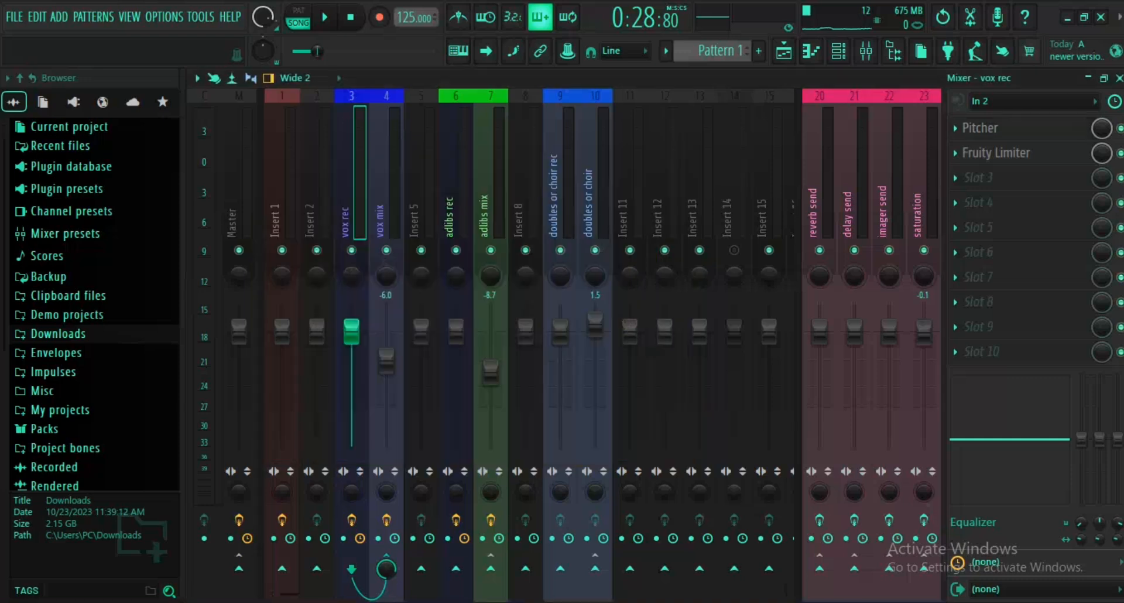
pyautogui.click(996, 152)
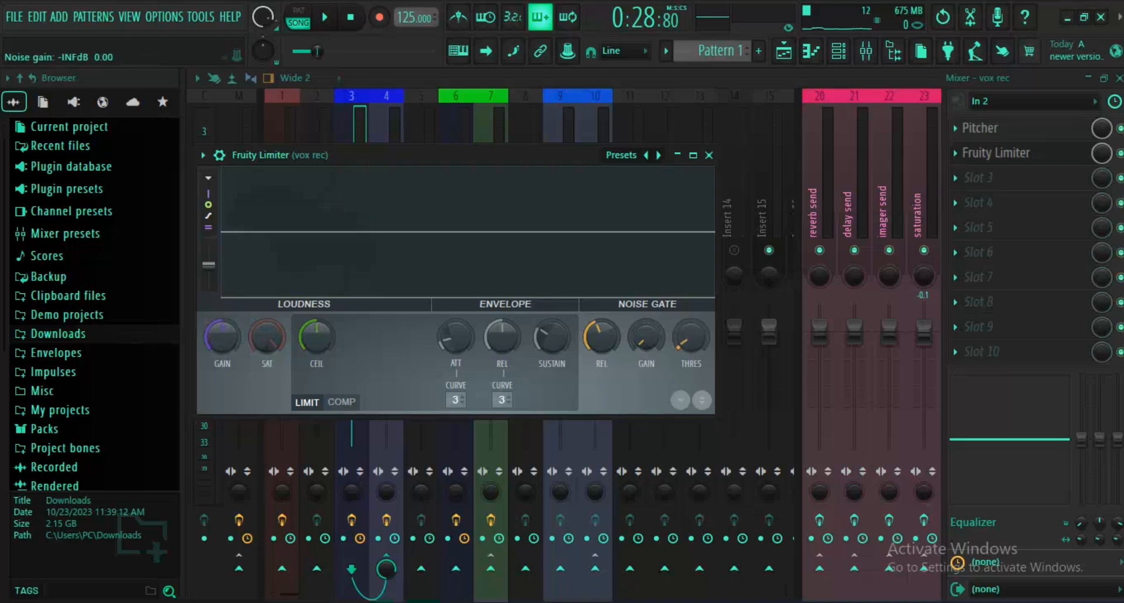
pyautogui.click(709, 155)
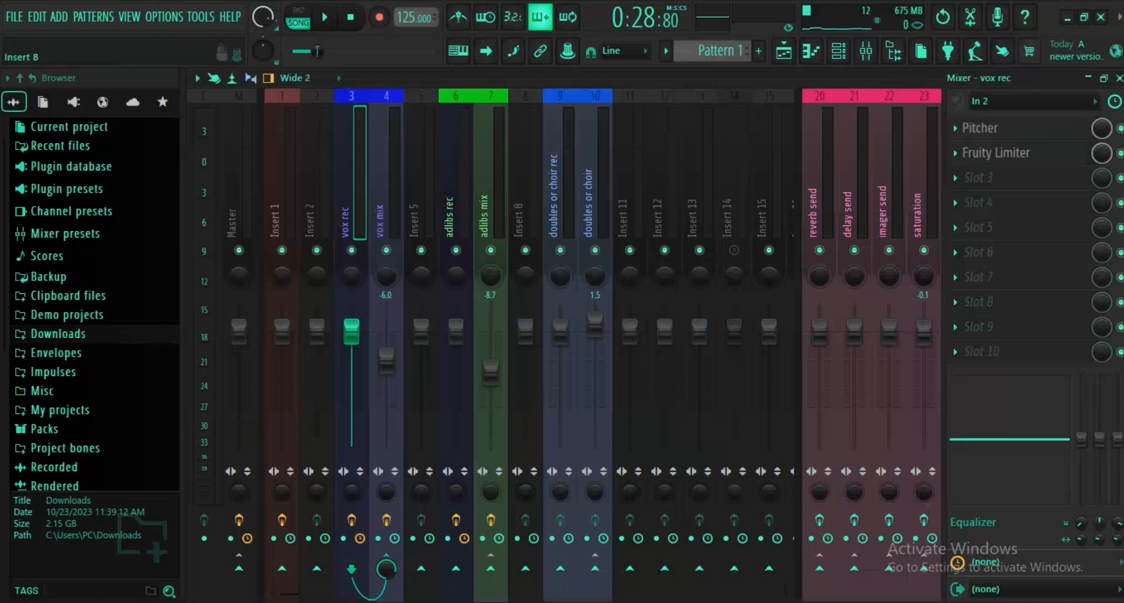
# Play the song with the vox mix track's first Fruity parametric EQ 2 open, and mute the adlibs rec and adlibs mix tracks.
pyautogui.click(387, 176)
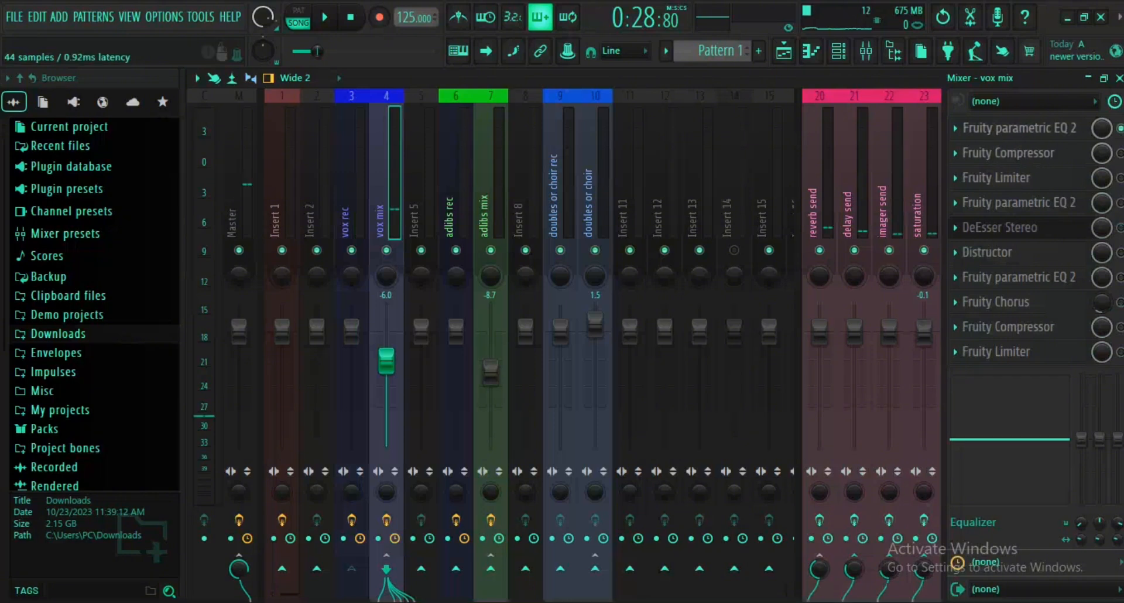
pyautogui.click(1019, 129)
pyautogui.press('space')
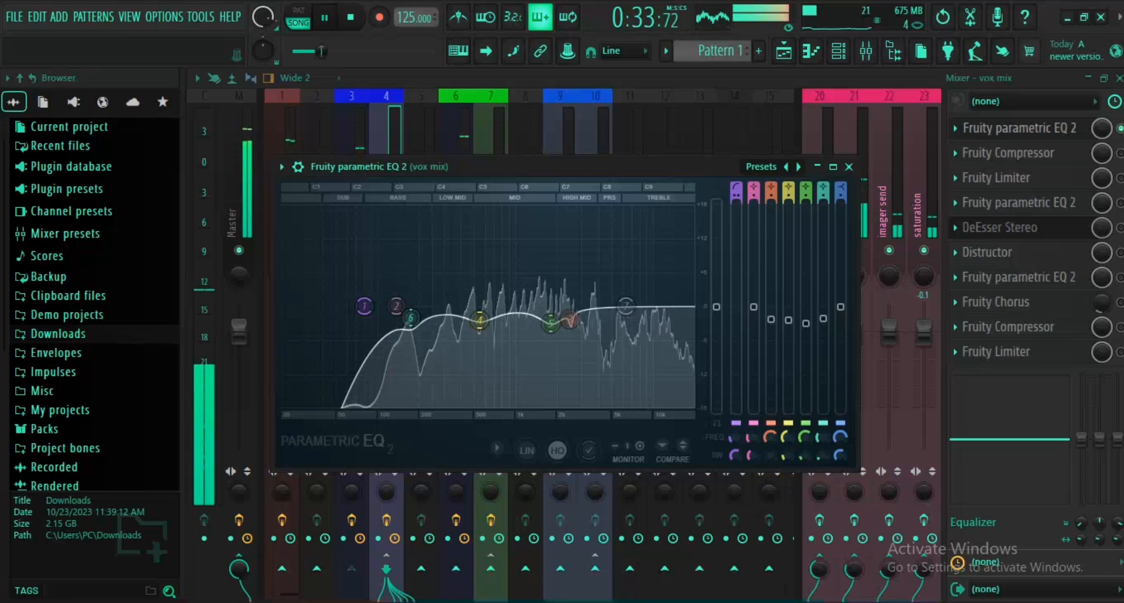
pyautogui.moveTo(712, 167); pyautogui.dragTo(496, 336)
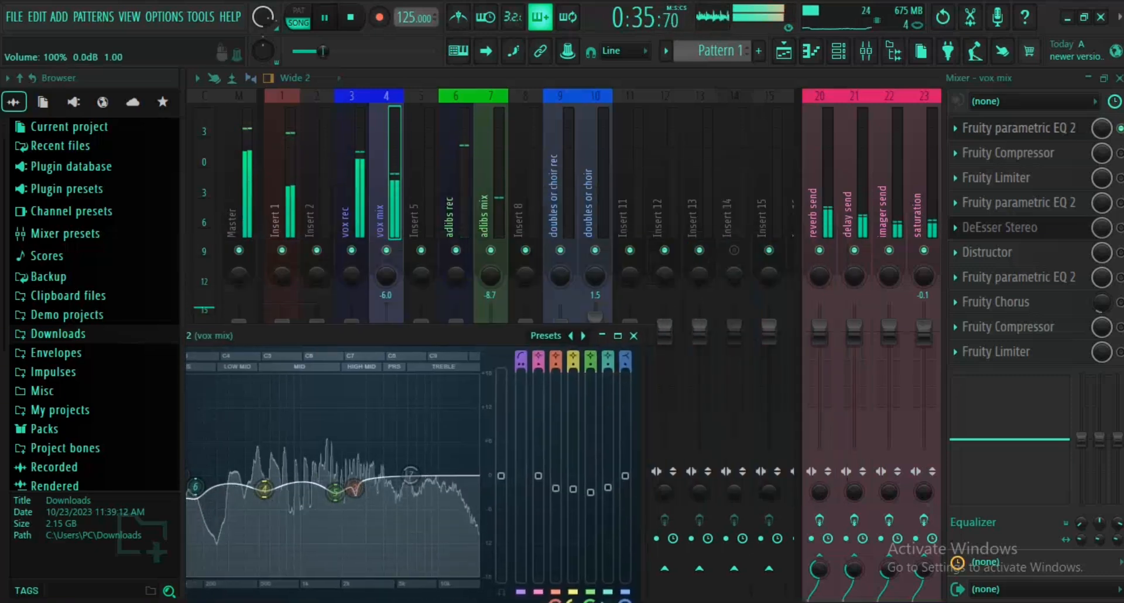
pyautogui.click(456, 251)
pyautogui.click(491, 251)
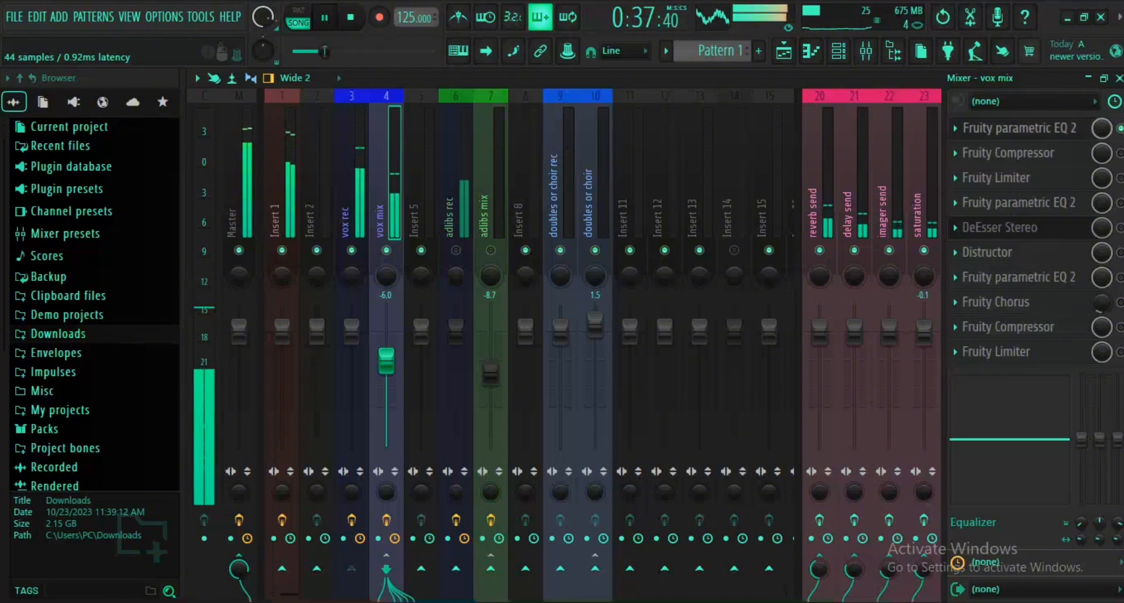
# Examine the band cuts in the vox mix track's first Fruity parametric EQ 2, stopping playback to read them.
pyautogui.click(1019, 128)
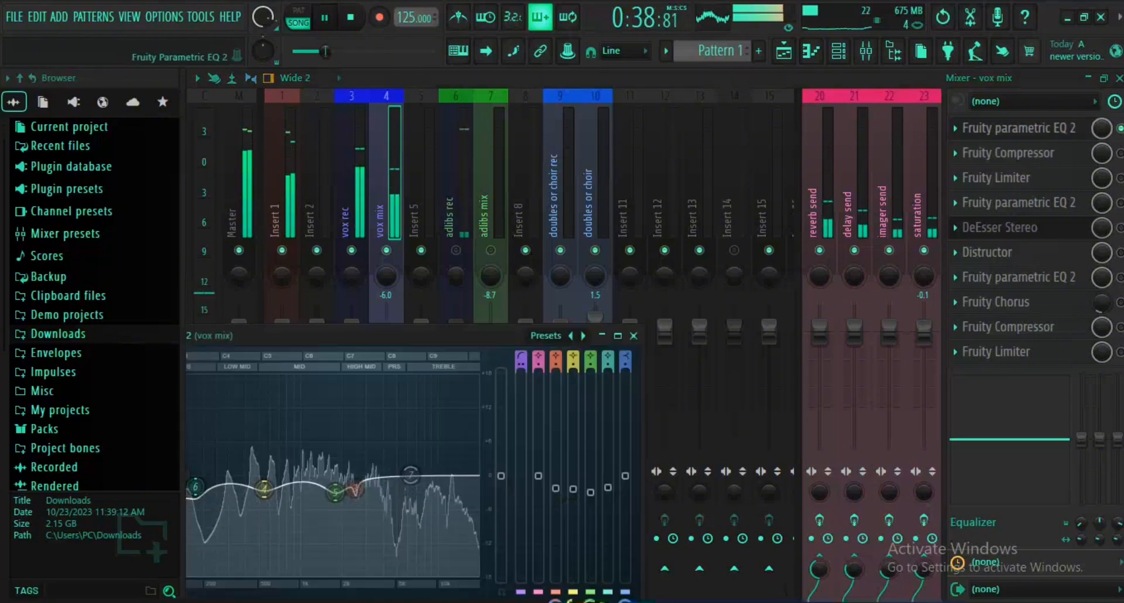
pyautogui.moveTo(363, 336); pyautogui.dragTo(642, 145)
pyautogui.press('space')
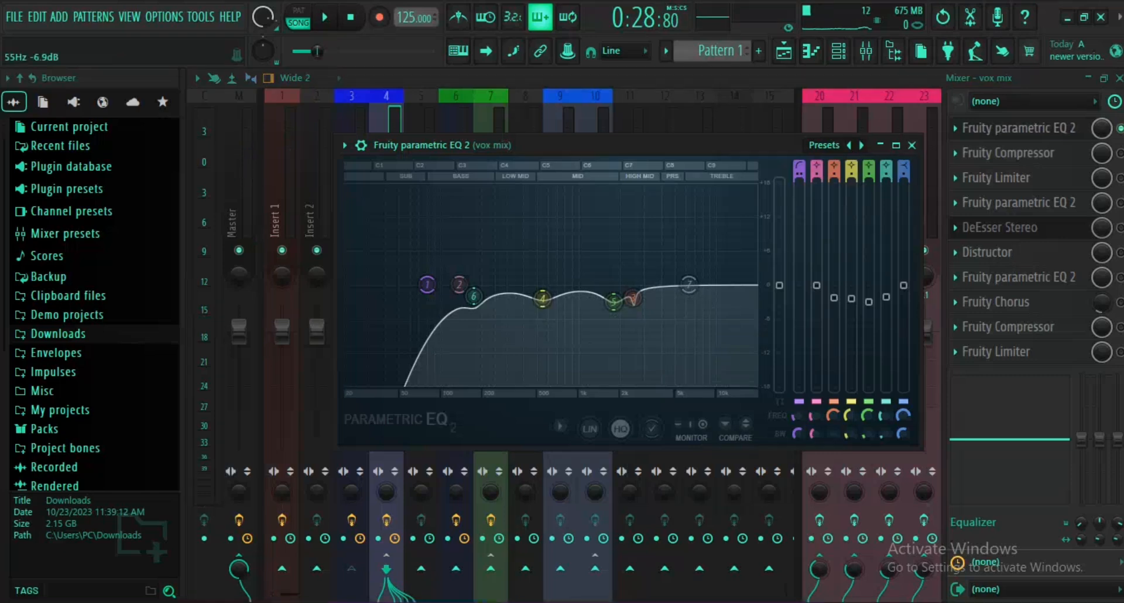
pyautogui.moveTo(478, 306)
pyautogui.moveTo(543, 300)
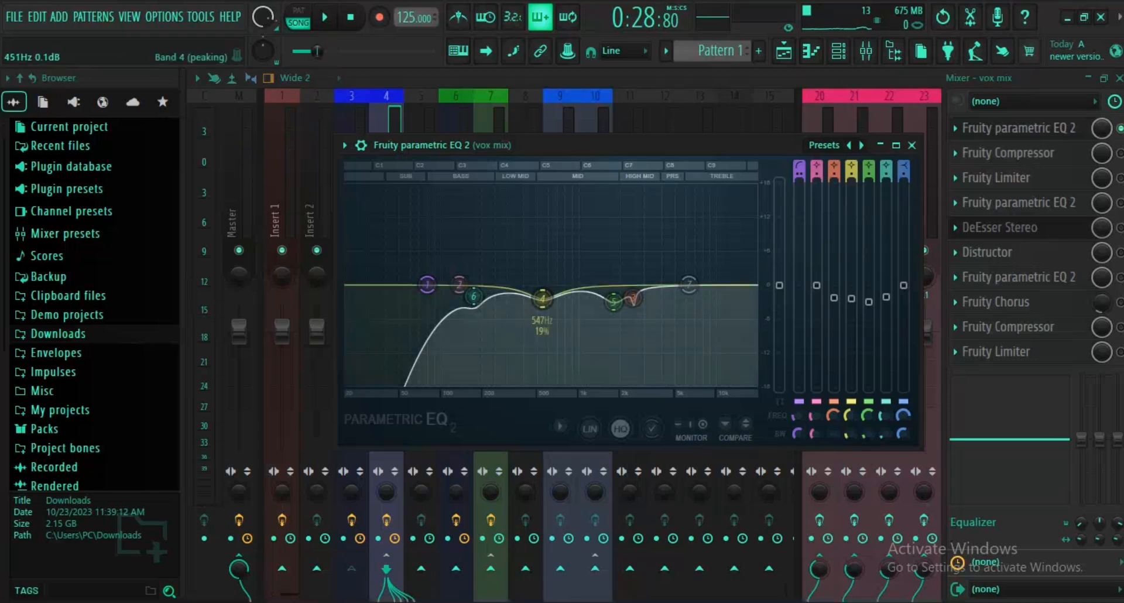
pyautogui.moveTo(614, 302)
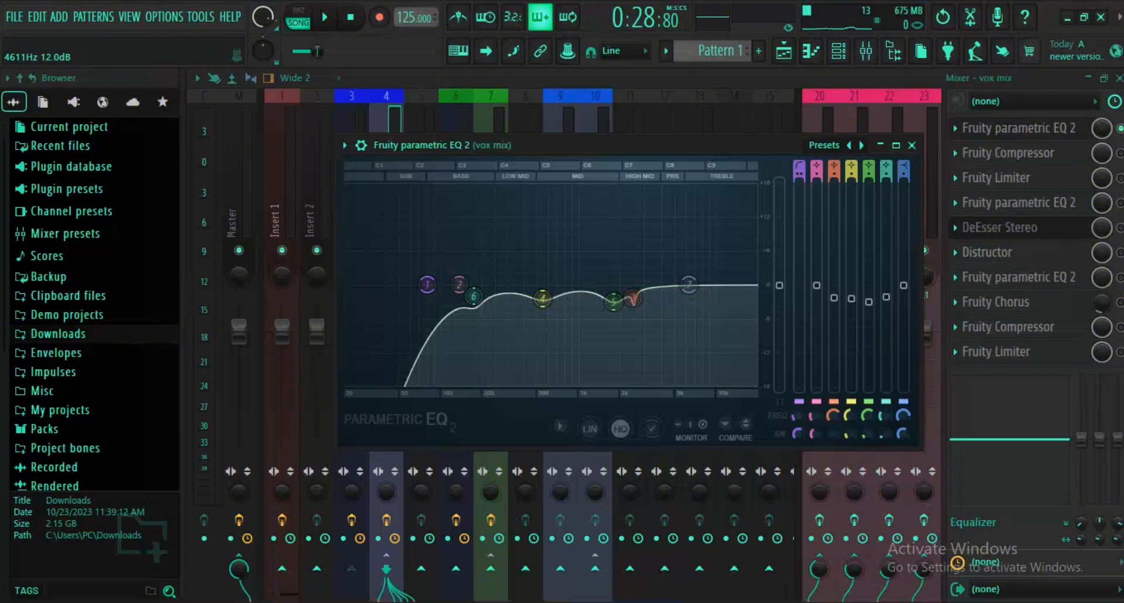
pyautogui.click(912, 145)
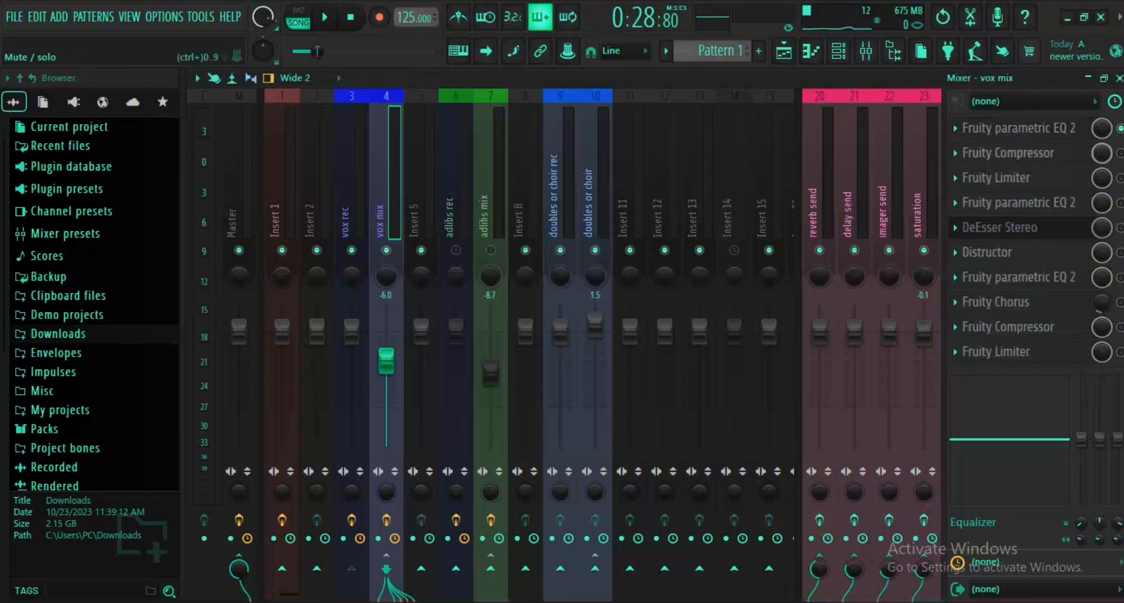
# Enable the first Fruity Compressor and first Fruity Limiter on vox mix, and audition the limiter's compression during playback.
pyautogui.click(1025, 153)
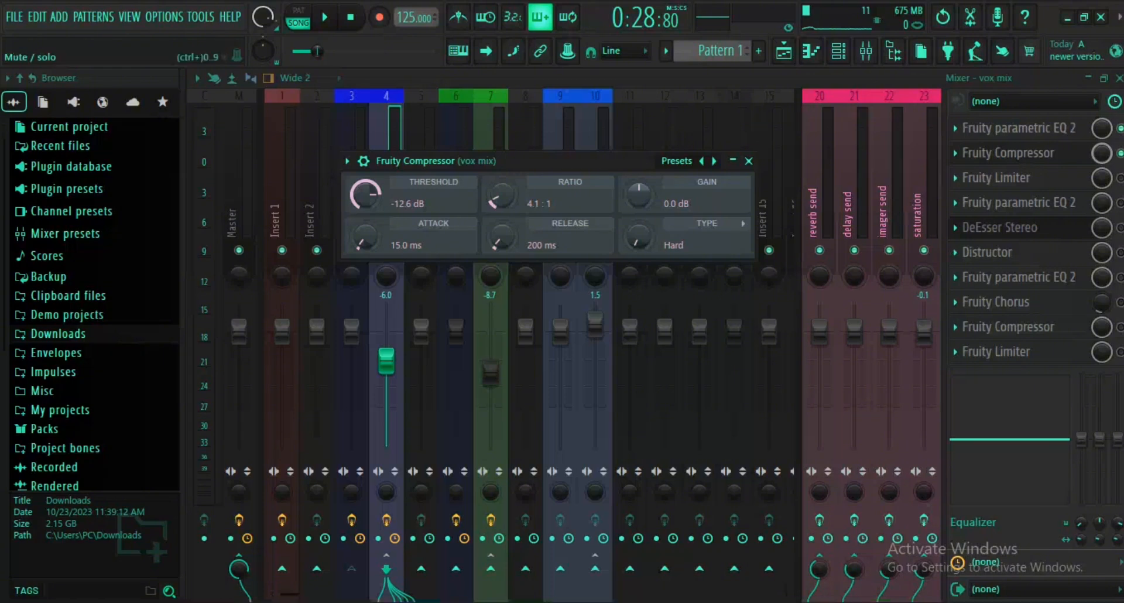
pyautogui.click(1120, 178)
pyautogui.click(996, 178)
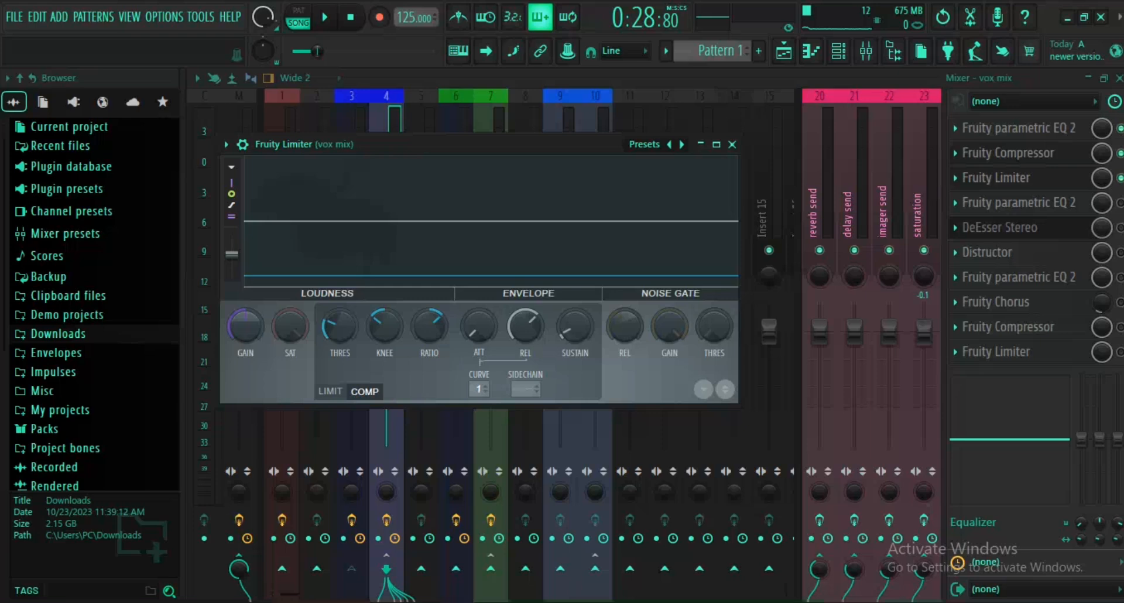
pyautogui.press('space')
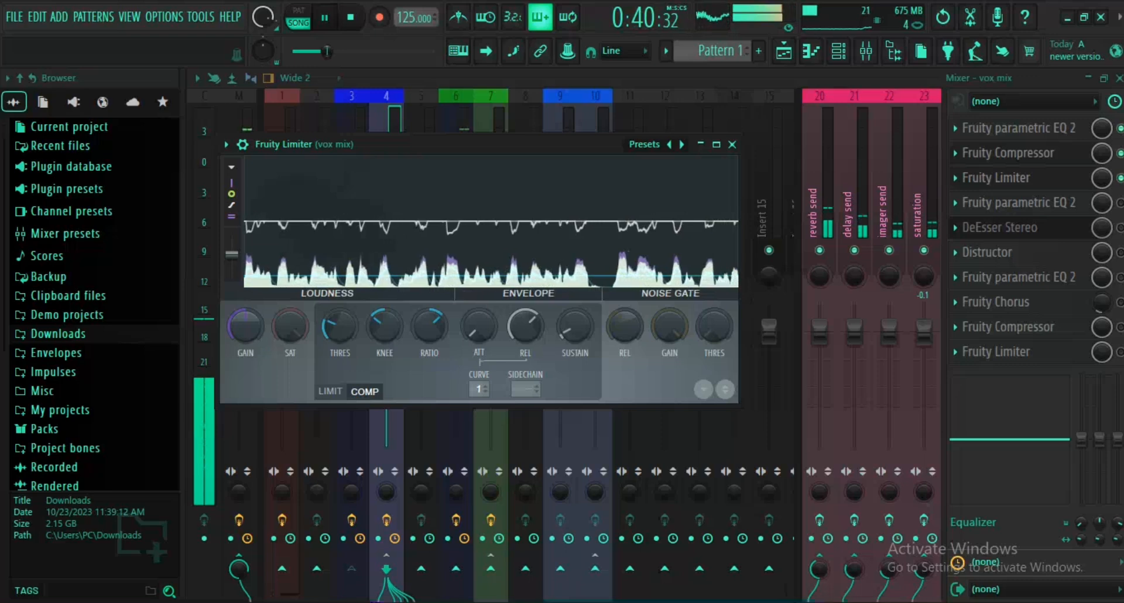
pyautogui.press('space')
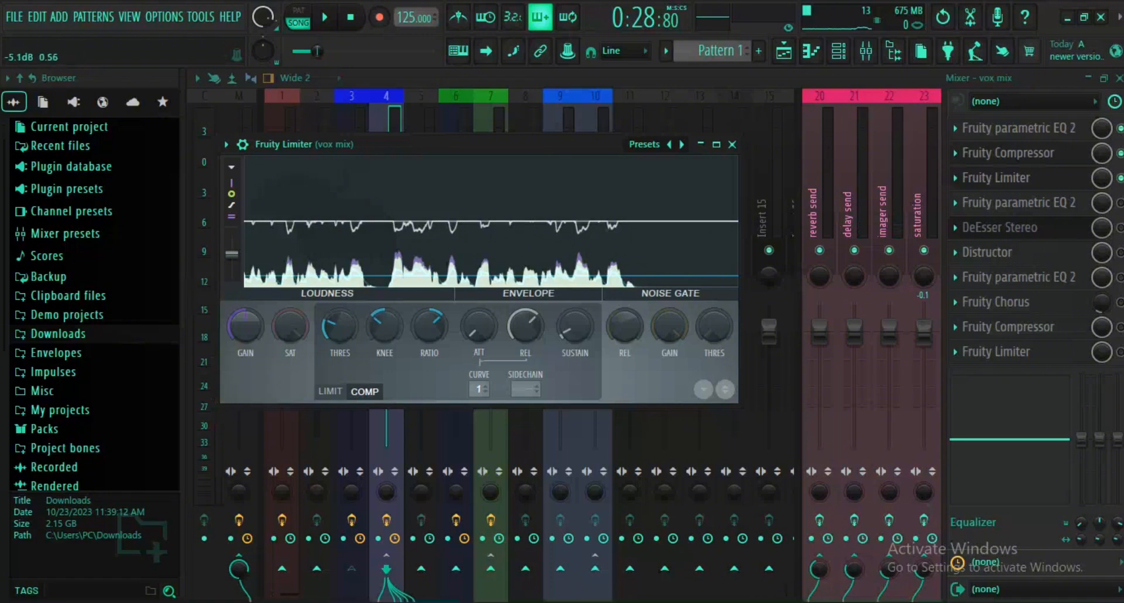
# Enable the Fruity parametric EQ 2 in slot 4 of vox mix and inspect its frequency bands.
pyautogui.click(1120, 203)
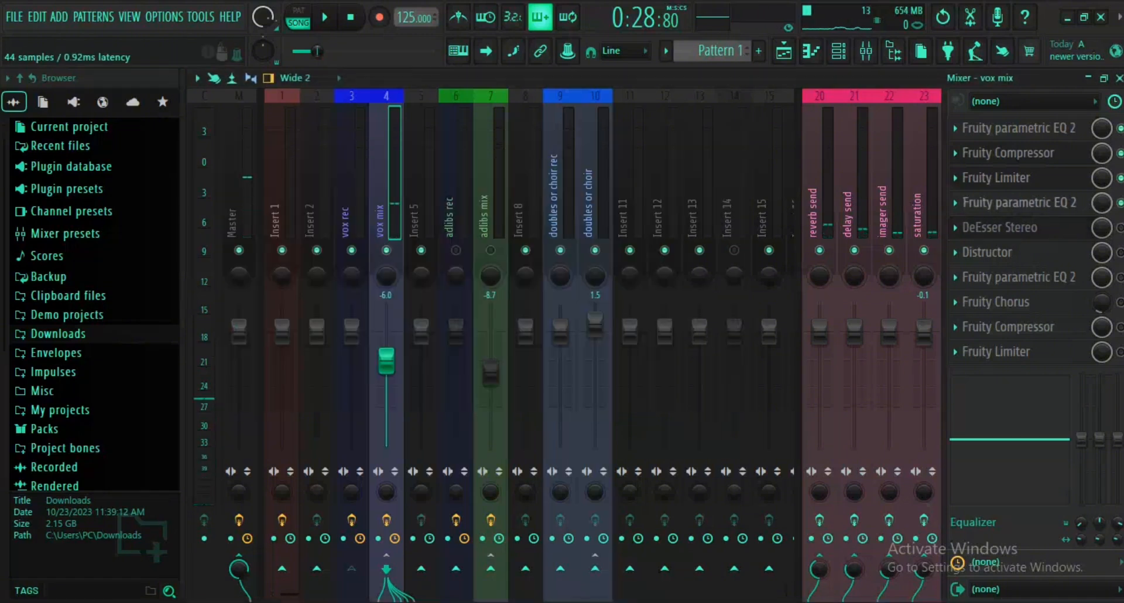
pyautogui.click(1019, 203)
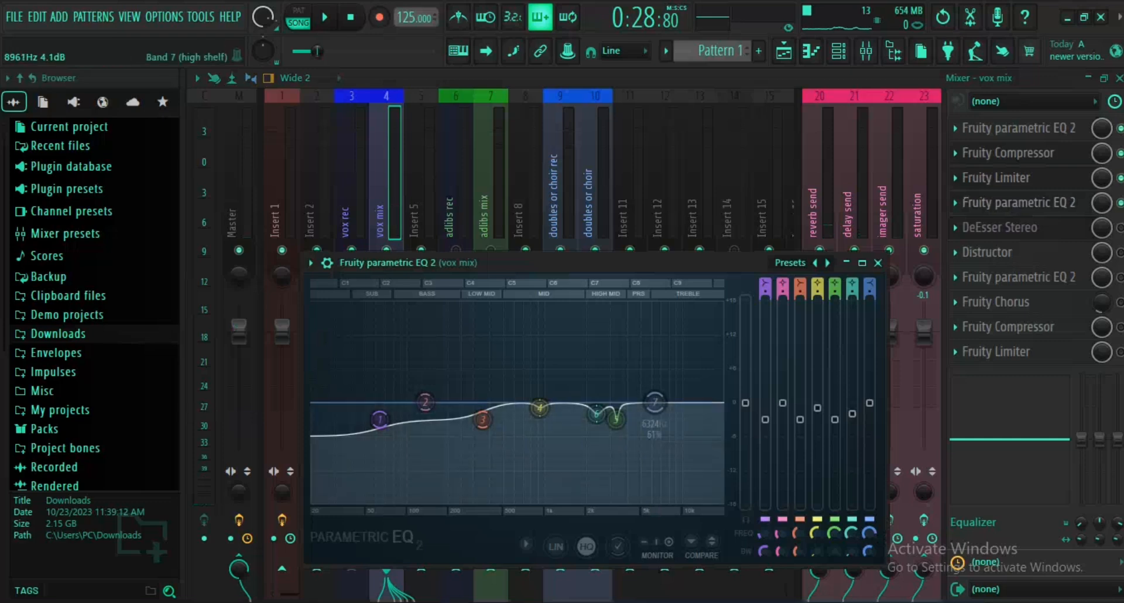
pyautogui.moveTo(615, 263); pyautogui.dragTo(438, 227)
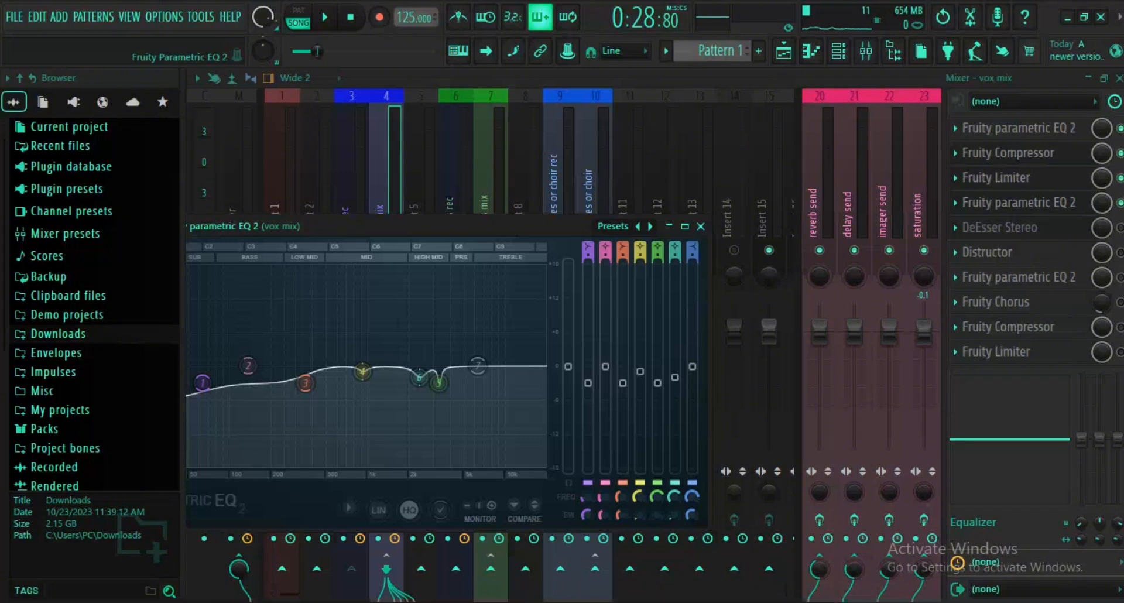
pyautogui.moveTo(439, 226); pyautogui.dragTo(504, 201)
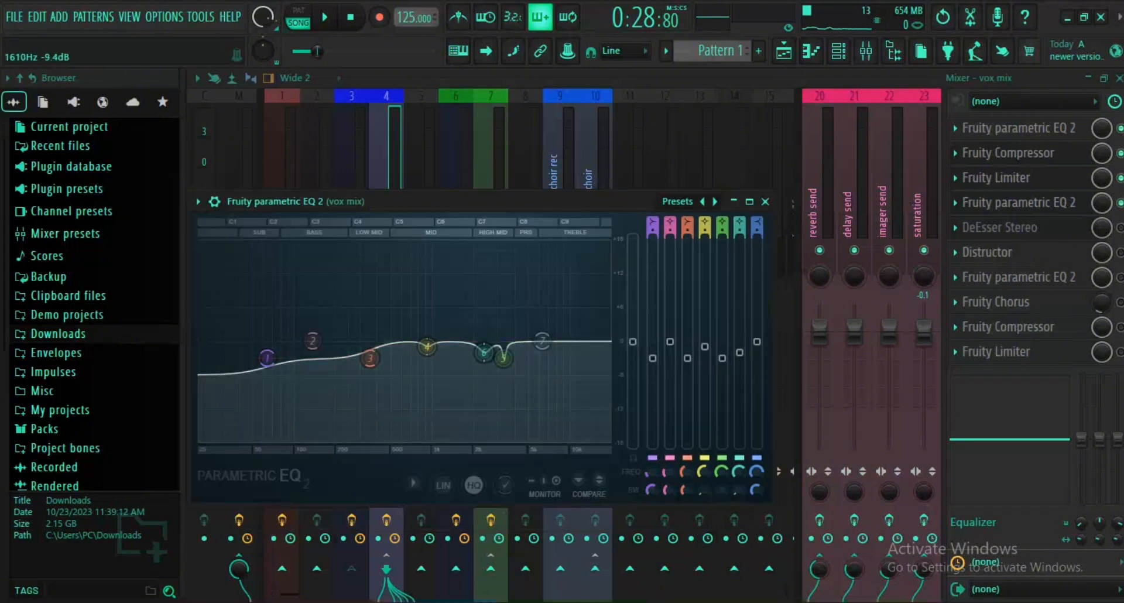
pyautogui.moveTo(482, 355)
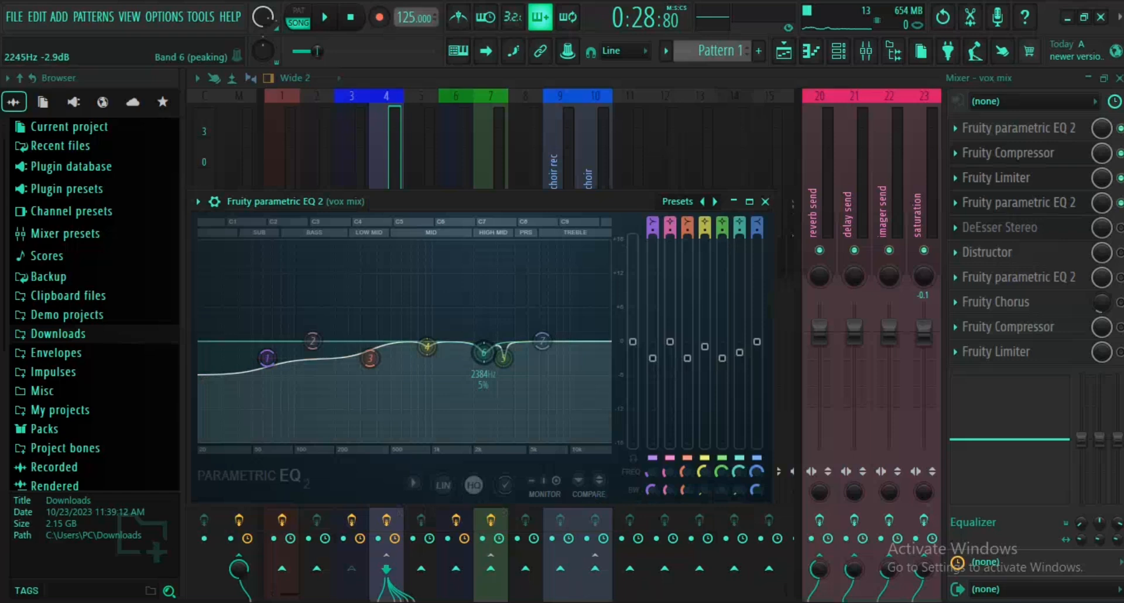
# Compare the EQ curves of the Fruity parametric EQ 2 plugins in slots 1 and 4 of vox mix.
pyautogui.click(1009, 128)
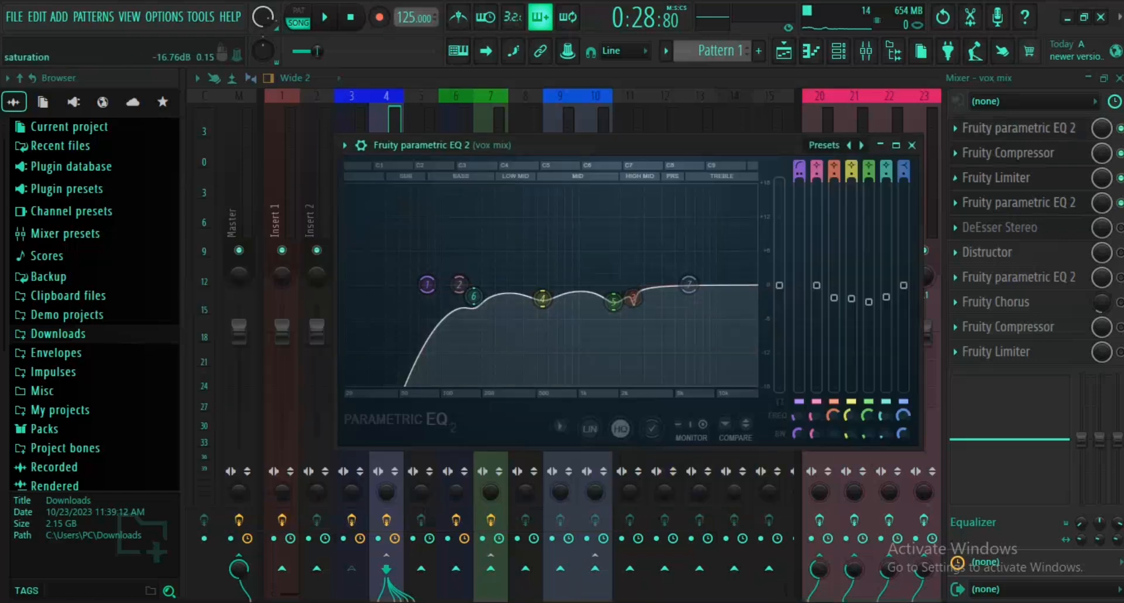
pyautogui.click(1019, 202)
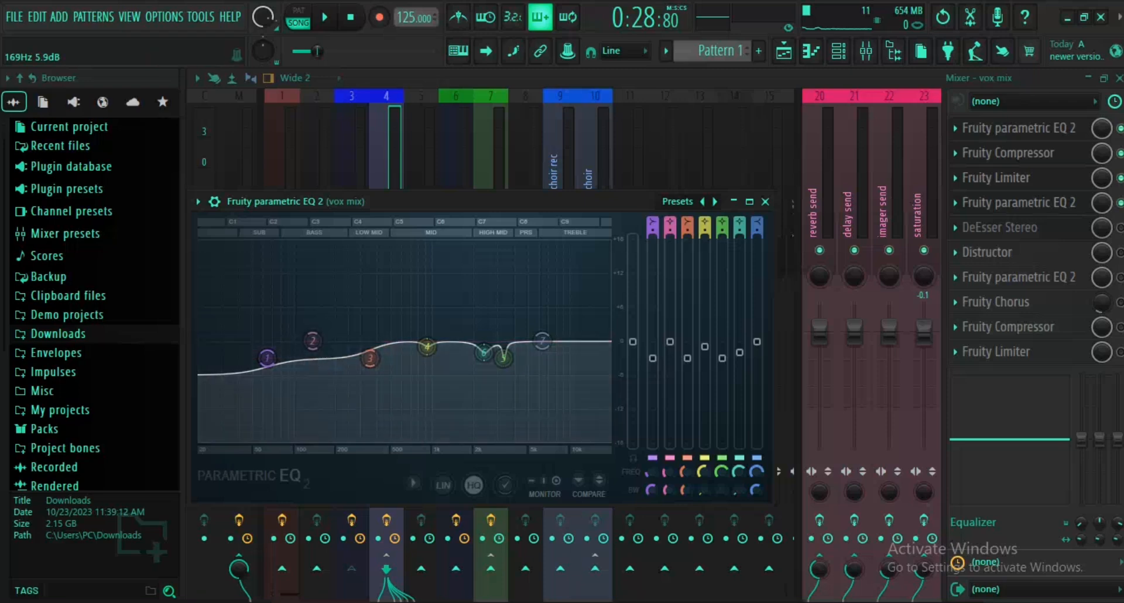
pyautogui.click(765, 202)
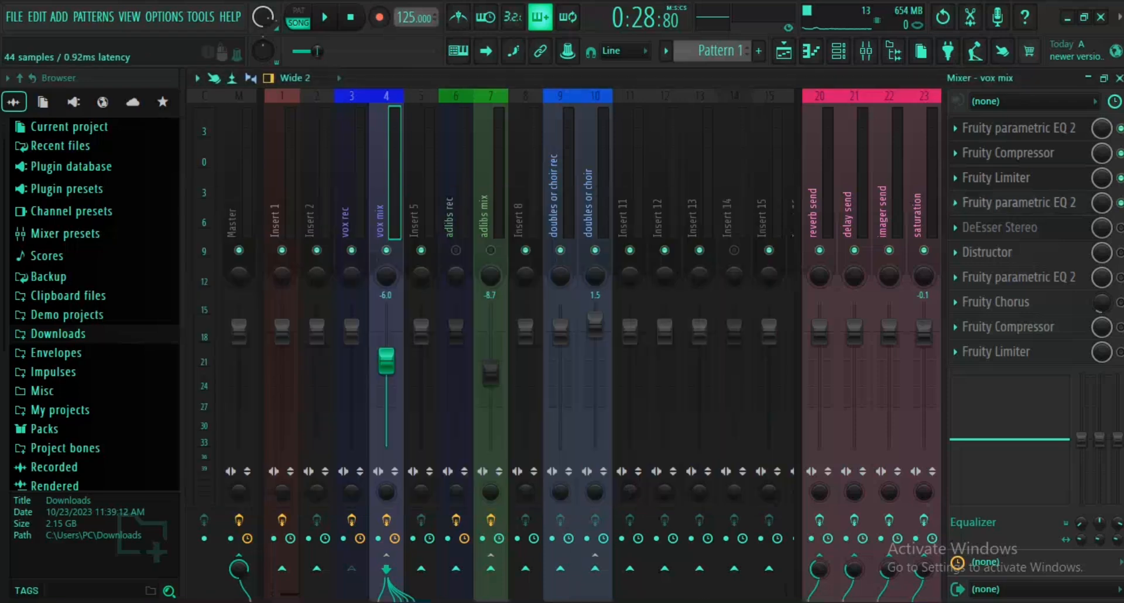
# Enable DeEsser Stereo and Distructor on vox mix, reviewing their settings, and audition the vocal chain in playback.
pyautogui.click(1000, 227)
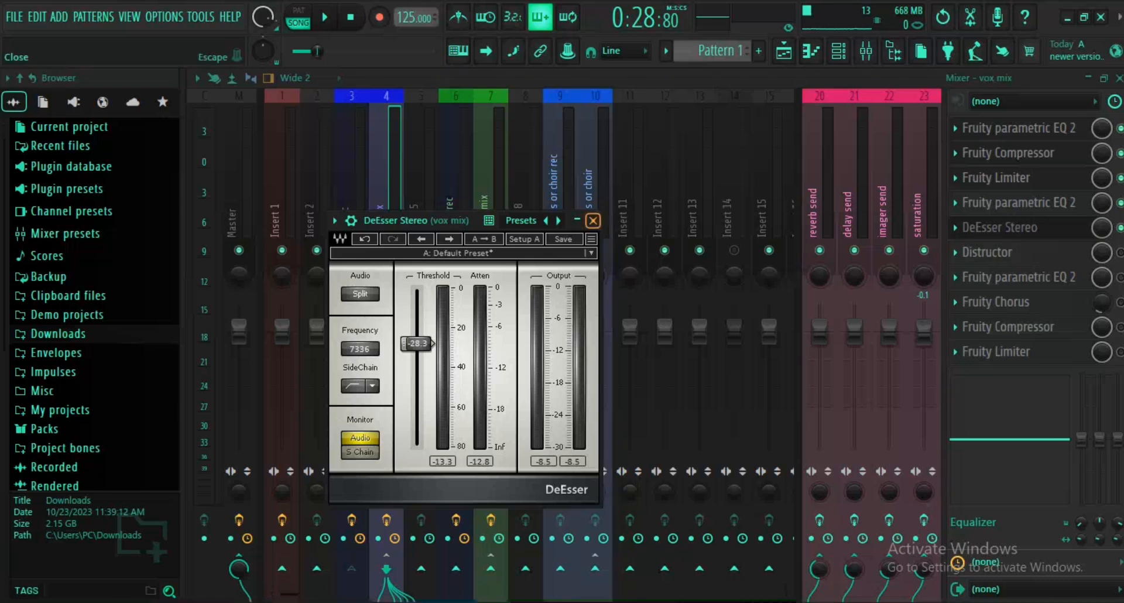
pyautogui.click(592, 220)
pyautogui.click(1007, 251)
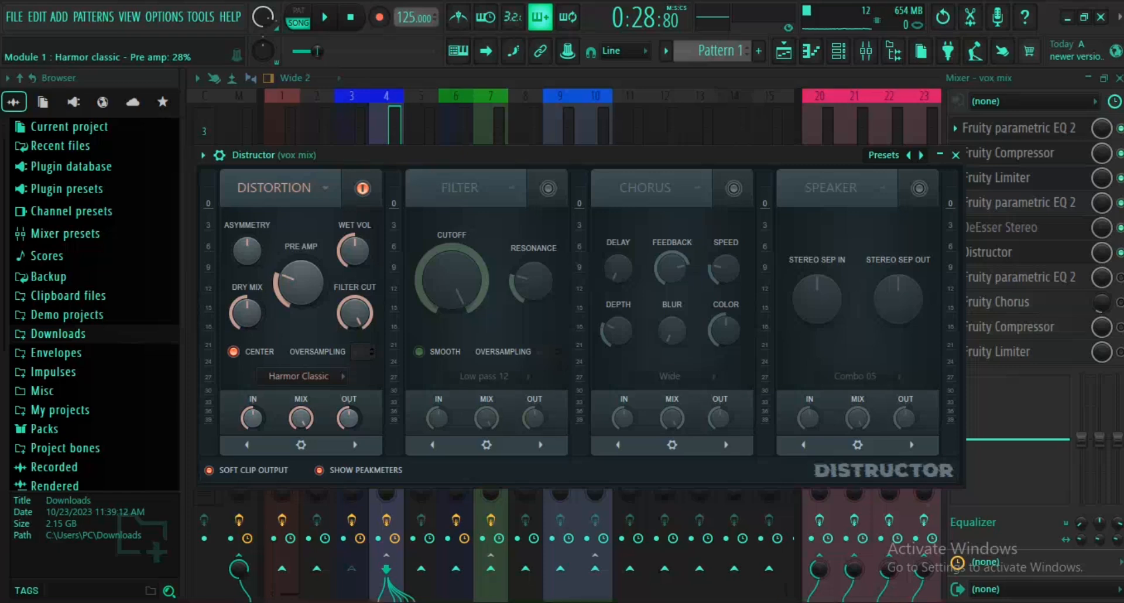
pyautogui.moveTo(302, 465); pyautogui.dragTo(335, 422)
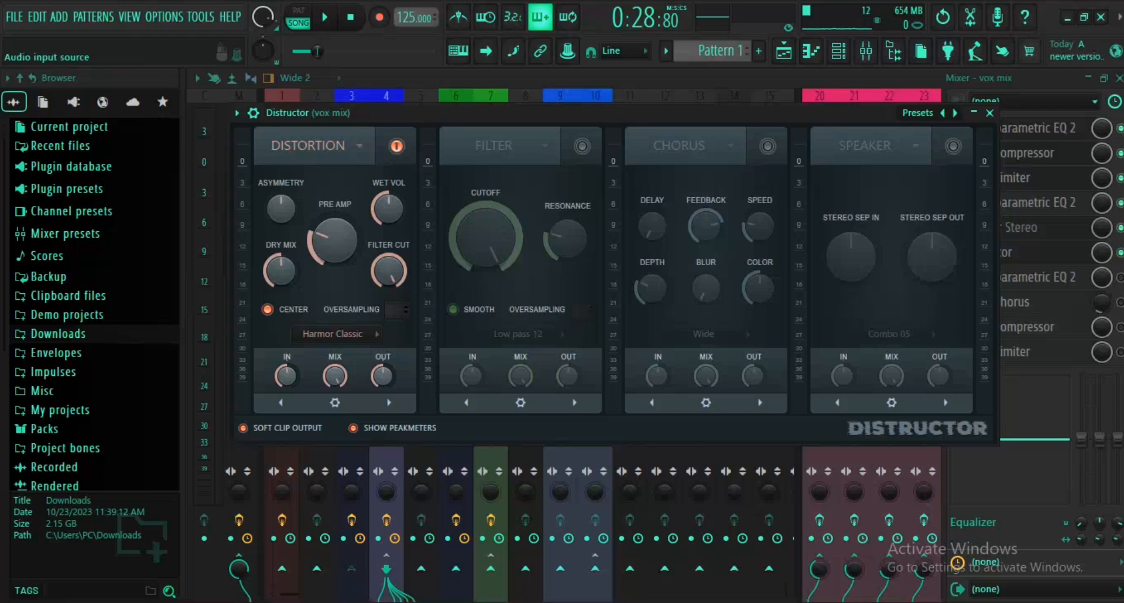
pyautogui.click(989, 112)
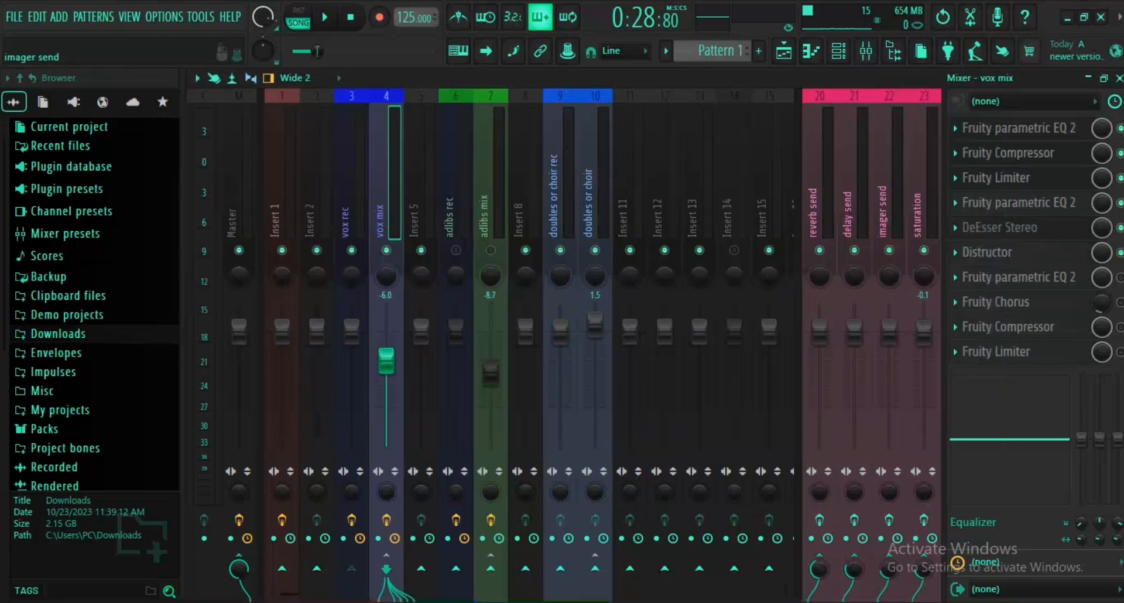
pyautogui.press('space')
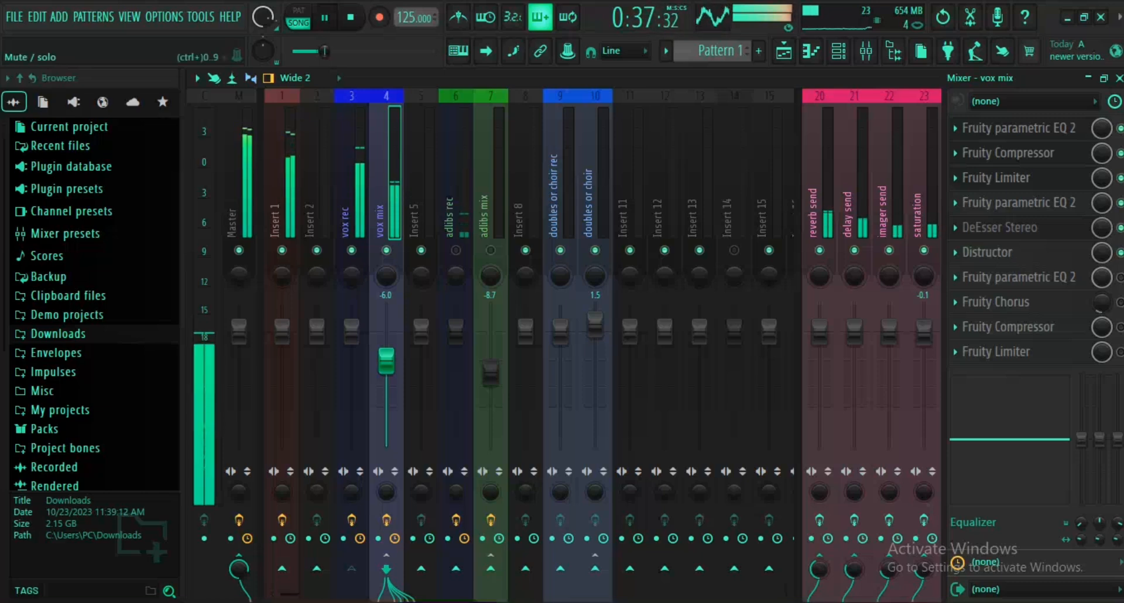
pyautogui.press('space')
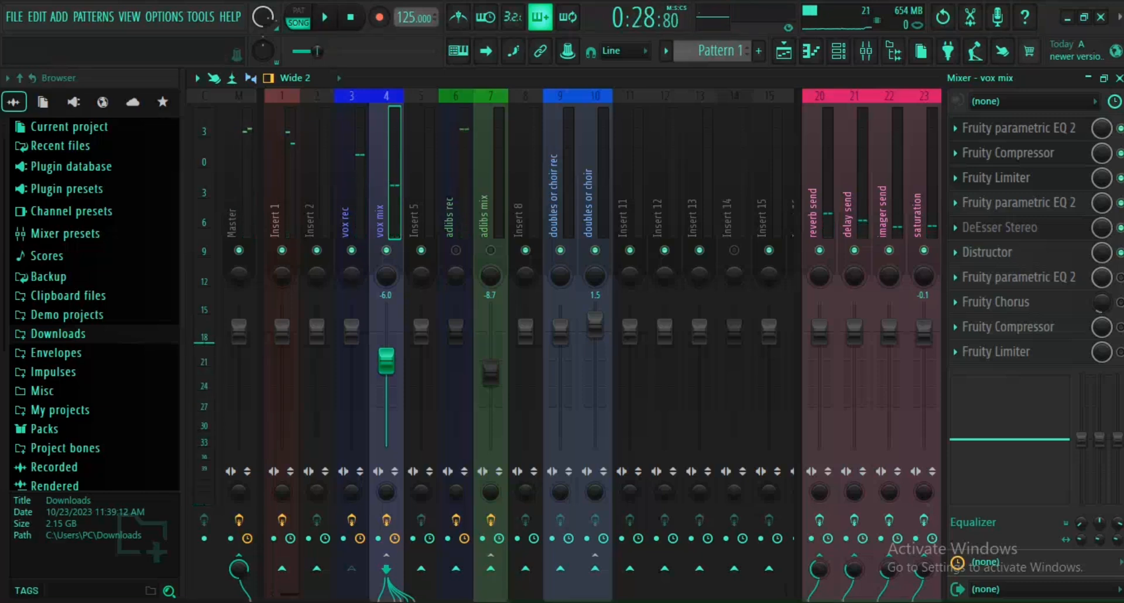
# Enable the Fruity parametric EQ 2 in slot 7 and the Fruity Chorus on vox mix, reviewing the settings of both.
pyautogui.click(1120, 277)
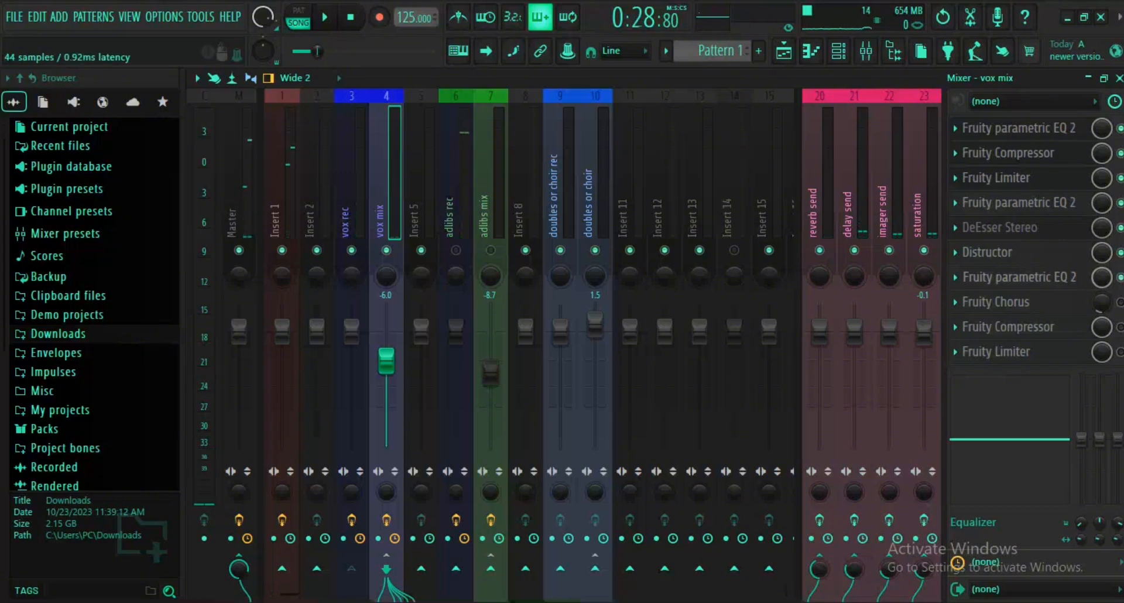
pyautogui.click(1019, 277)
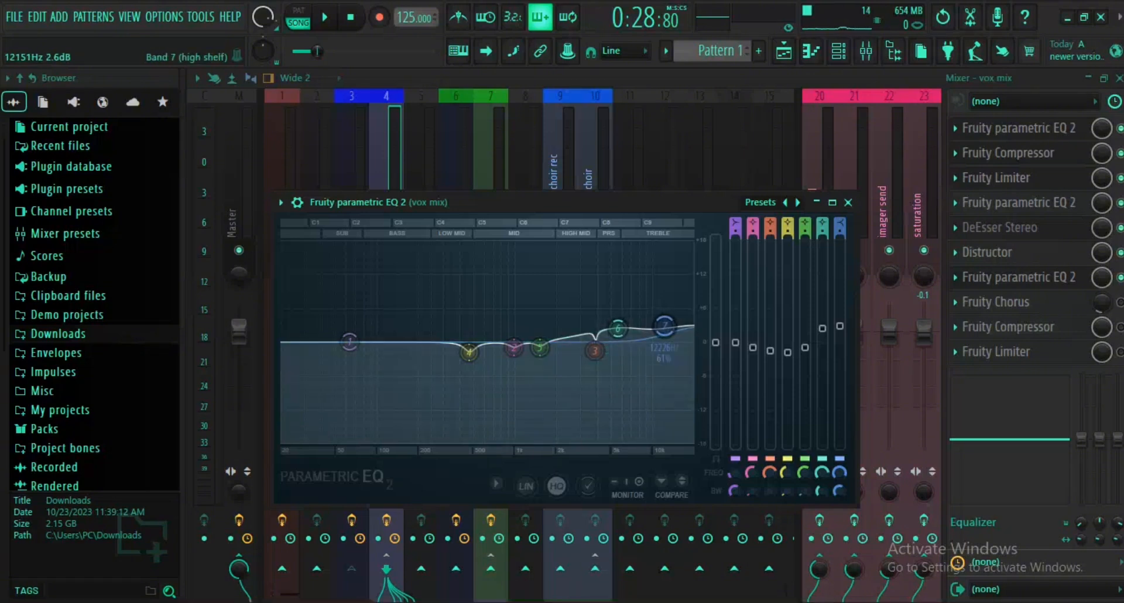
pyautogui.click(848, 202)
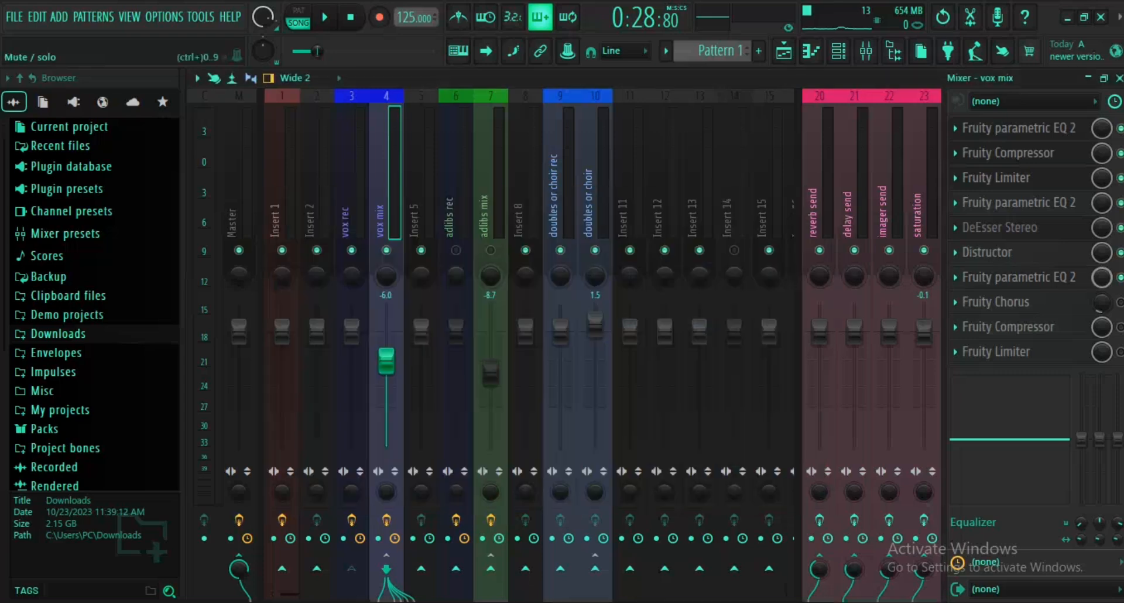
pyautogui.click(995, 302)
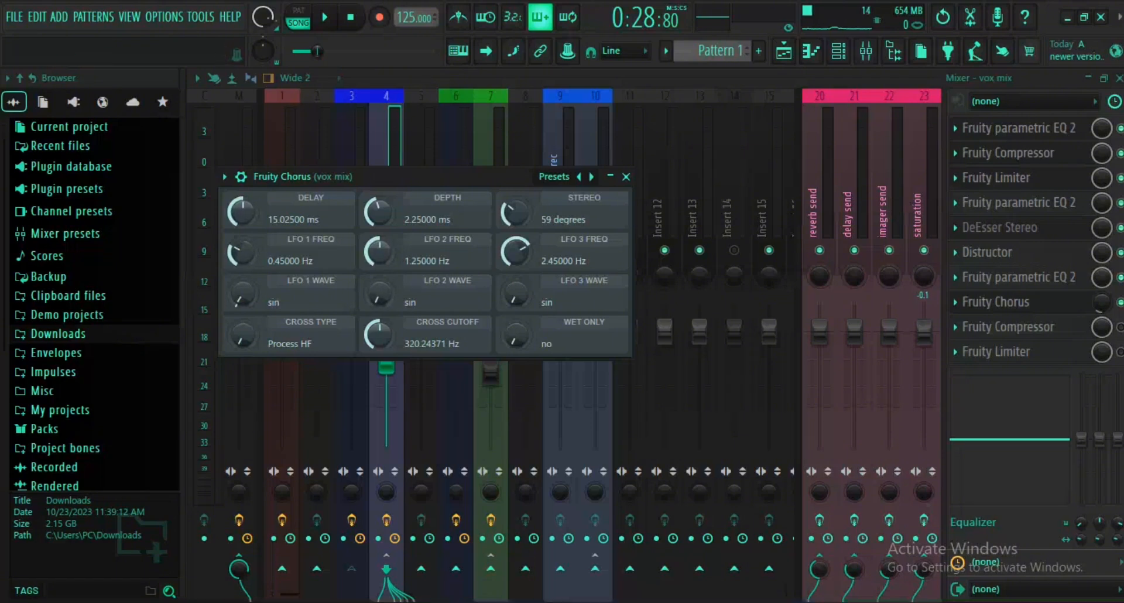
pyautogui.click(625, 176)
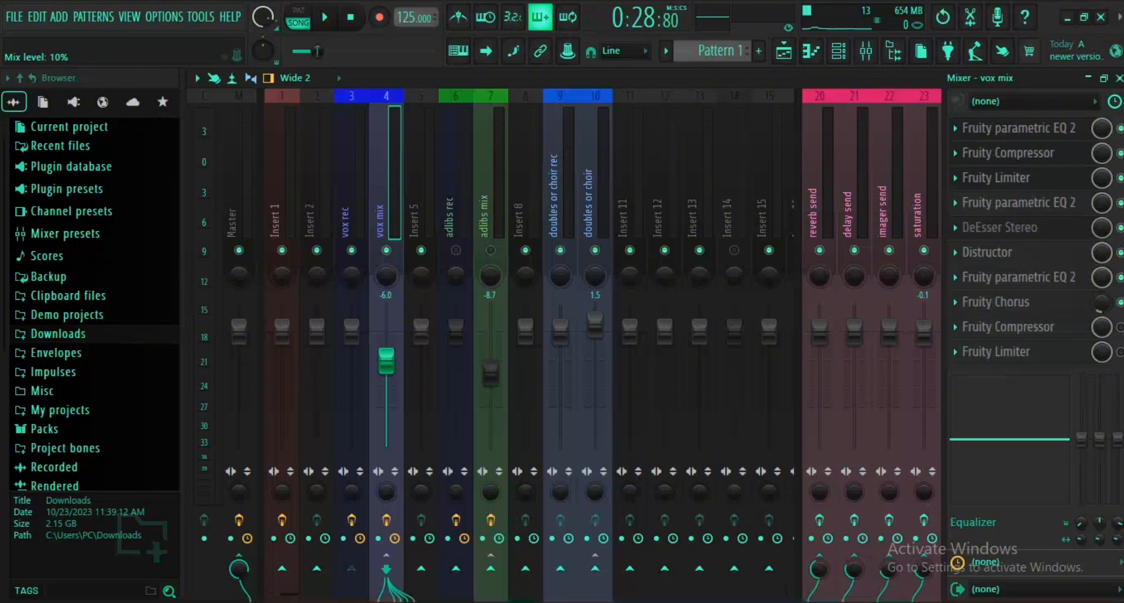
# Enable the Fruity Compressor in slot 9 and Fruity Limiter in slot 10 of vox mix, reviewing their settings.
pyautogui.click(1120, 328)
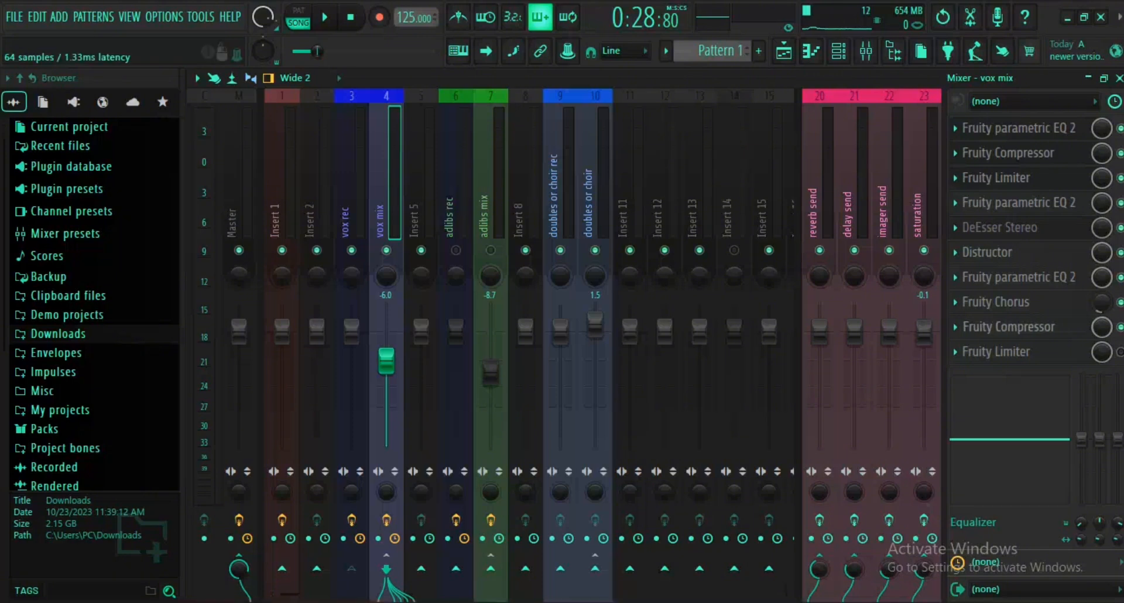
pyautogui.click(1008, 328)
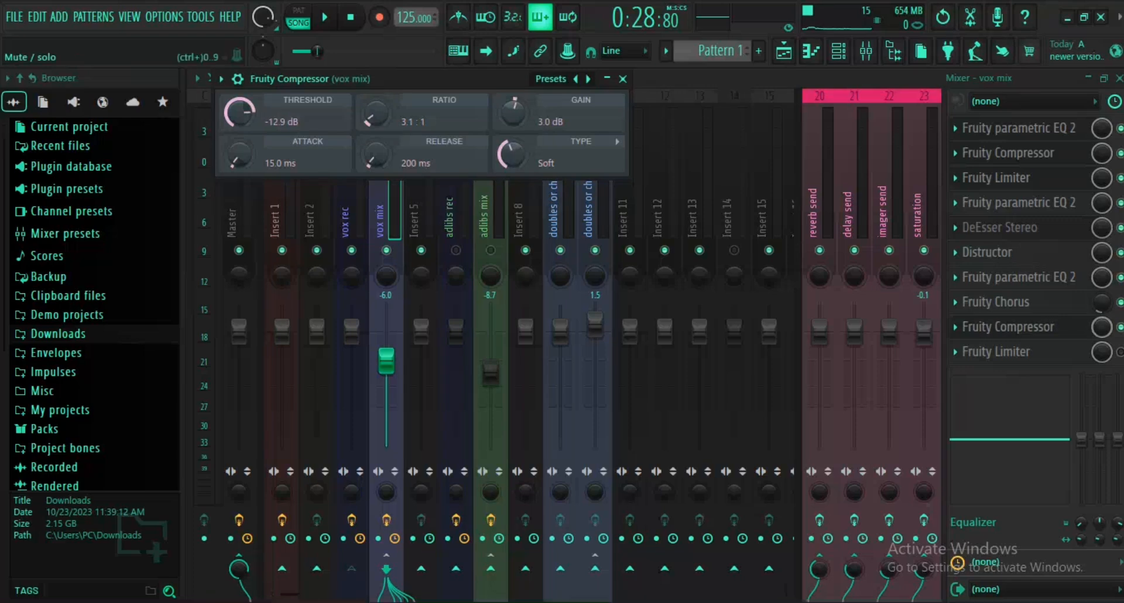
pyautogui.click(1119, 352)
pyautogui.click(1015, 328)
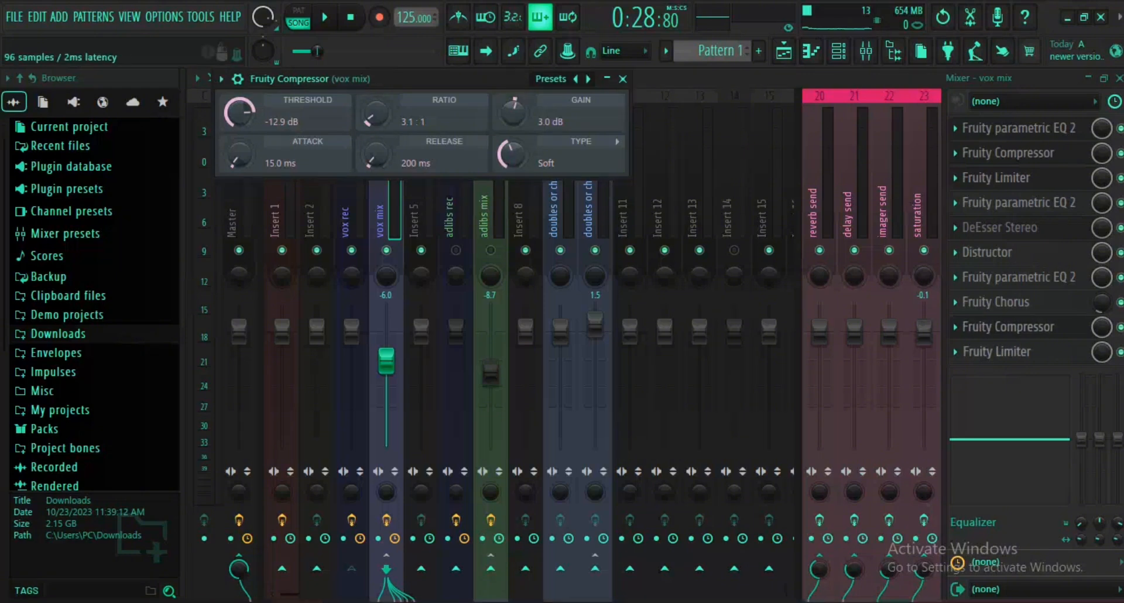
pyautogui.click(1016, 352)
pyautogui.moveTo(498, 219); pyautogui.dragTo(408, 143)
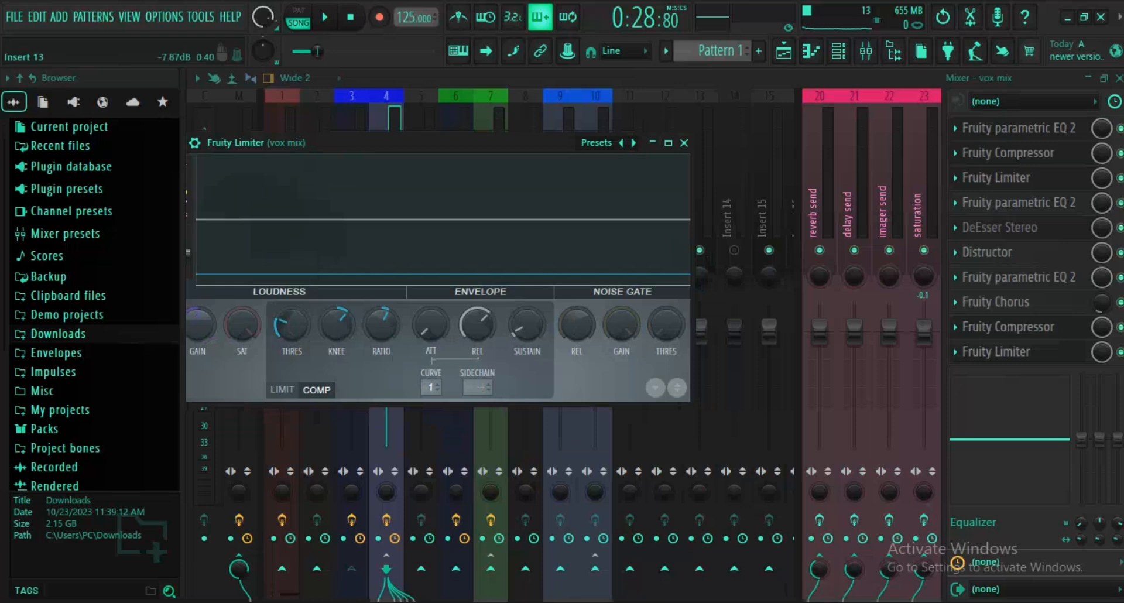
pyautogui.click(684, 143)
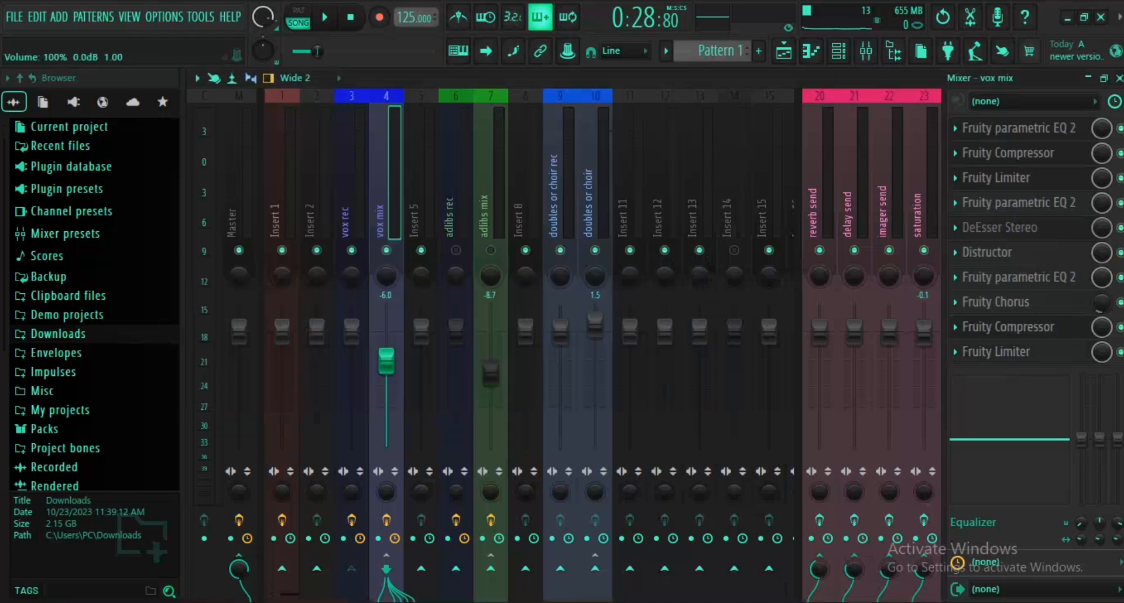
# Play the song to audition the complete vox mix effect chain, and stop playback.
pyautogui.press('space')
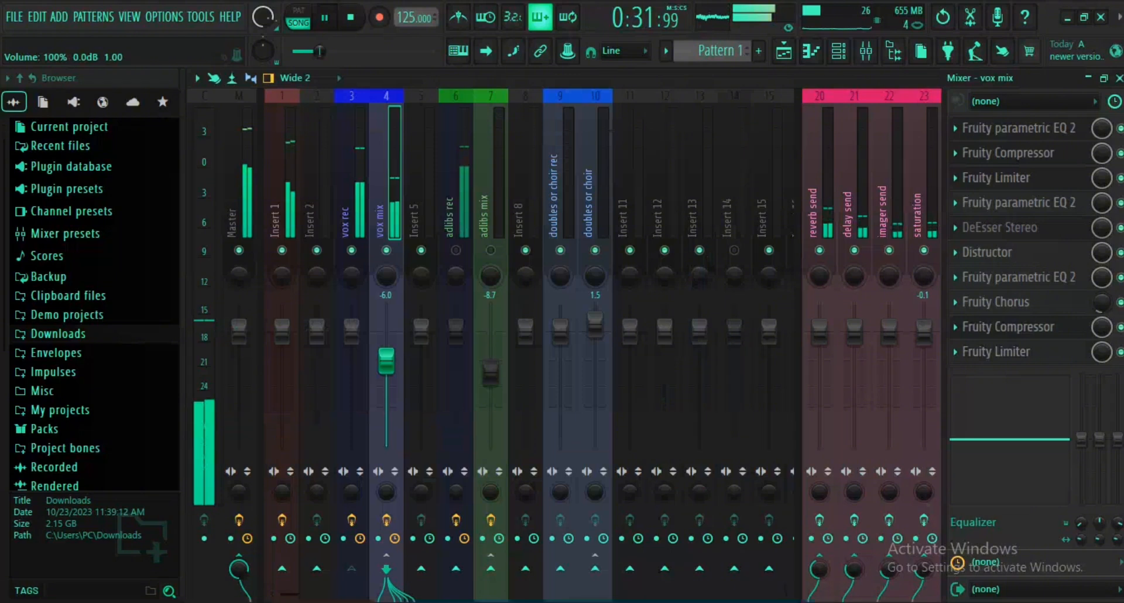
pyautogui.click(317, 193)
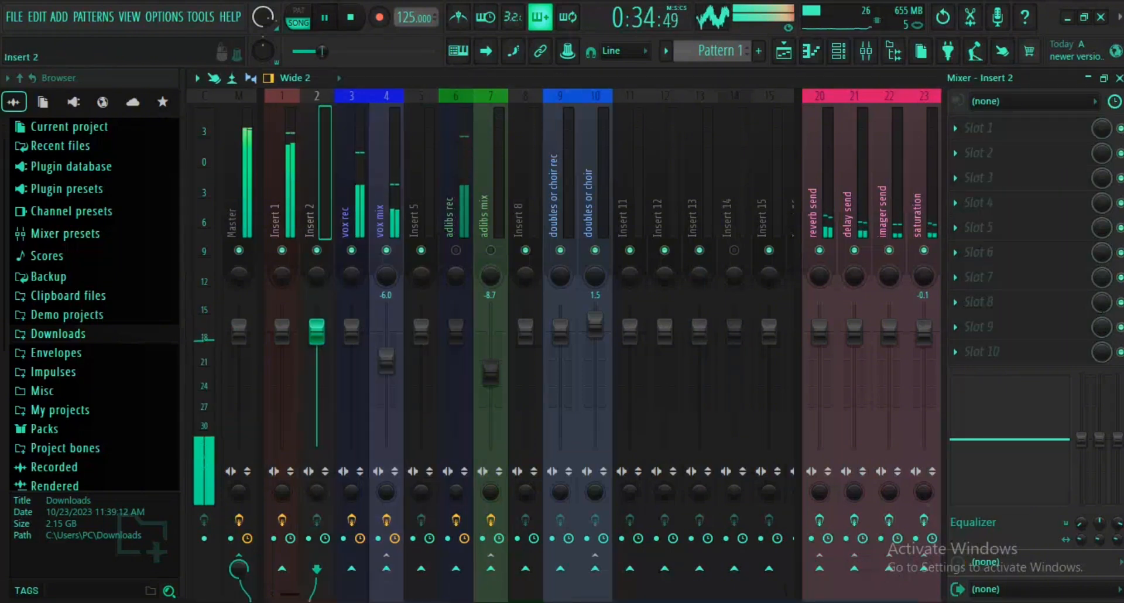
pyautogui.click(384, 336)
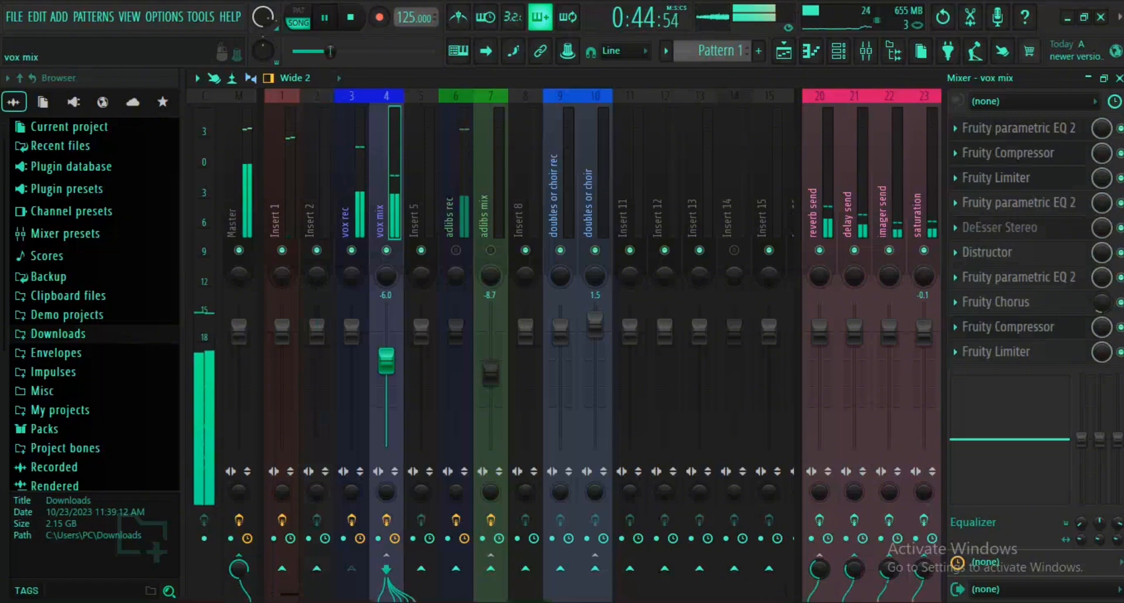
pyautogui.press('space')
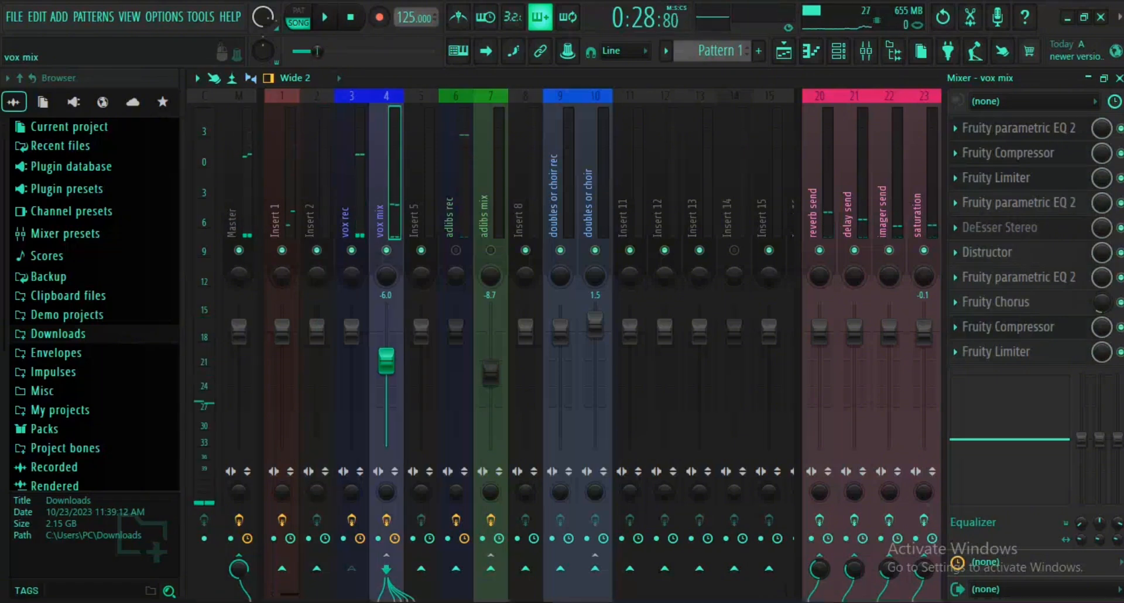
# Enable the Fruity parametric EQ 2 on Insert 1 and inspect its EQ curve.
pyautogui.click(282, 216)
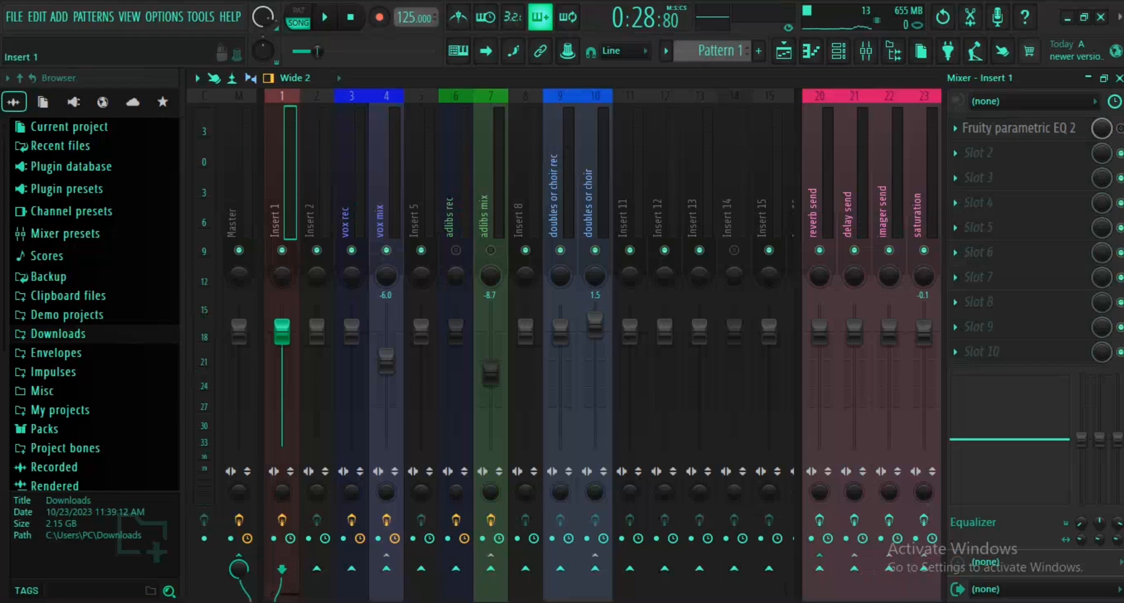
pyautogui.click(1018, 128)
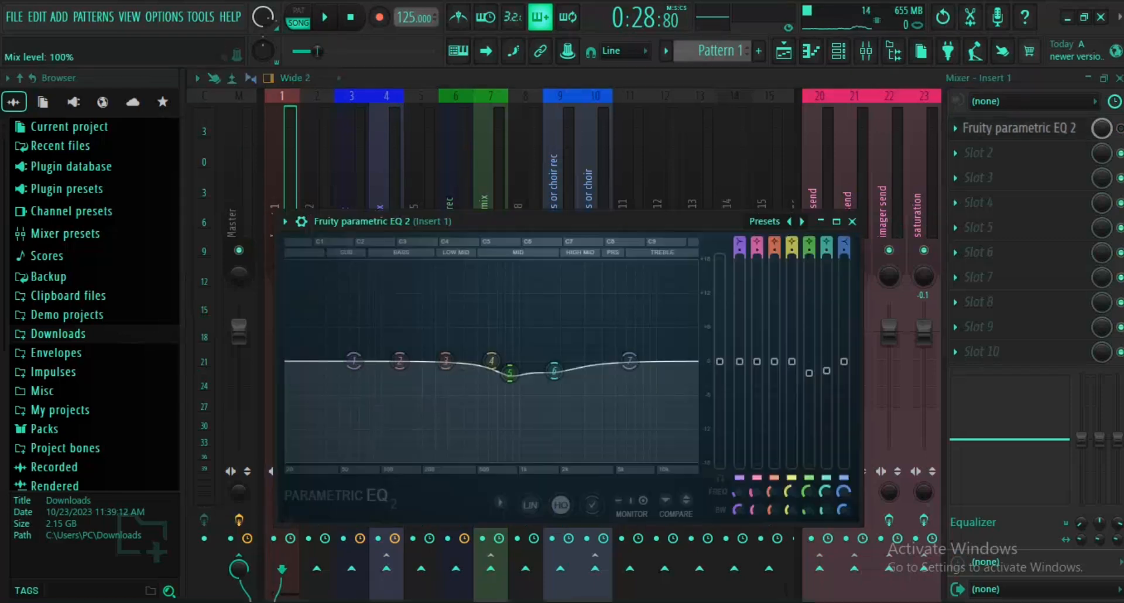
pyautogui.click(1019, 128)
pyautogui.click(1019, 127)
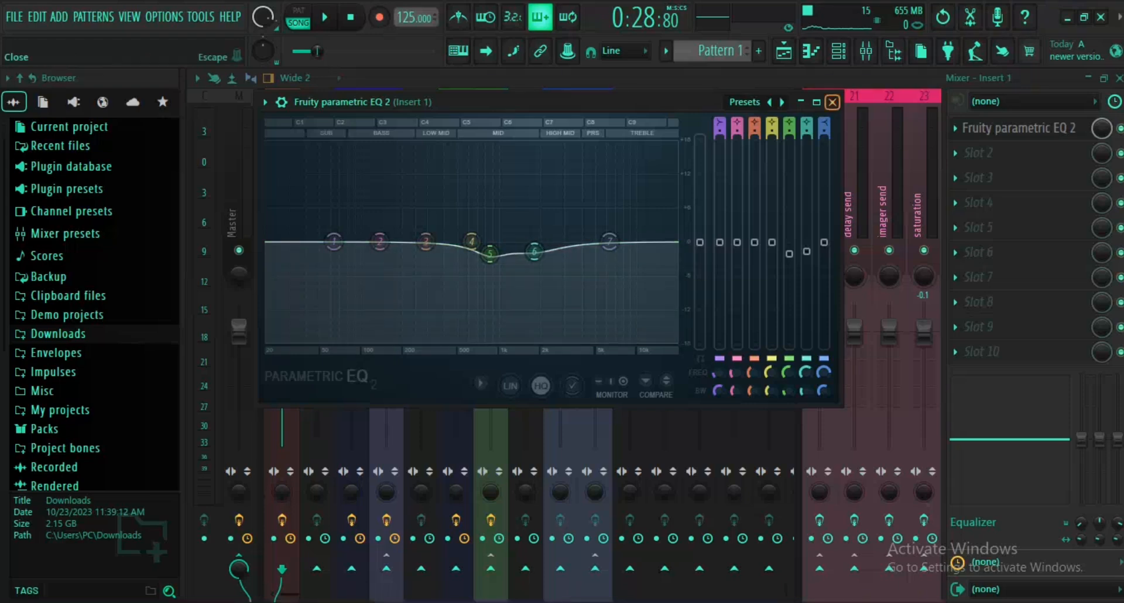
pyautogui.click(832, 102)
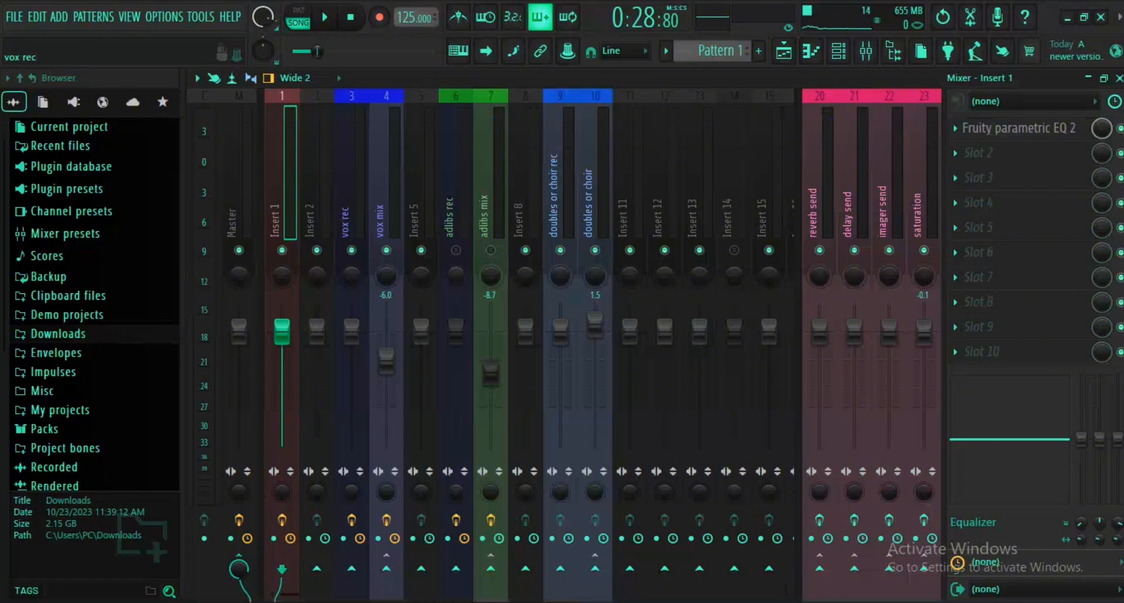
# Unmute the adlibs rec and adlibs mix tracks, and review the Fruity Limiter and Waves Tune Real-Time settings on adlibs rec.
pyautogui.click(456, 250)
pyautogui.click(490, 250)
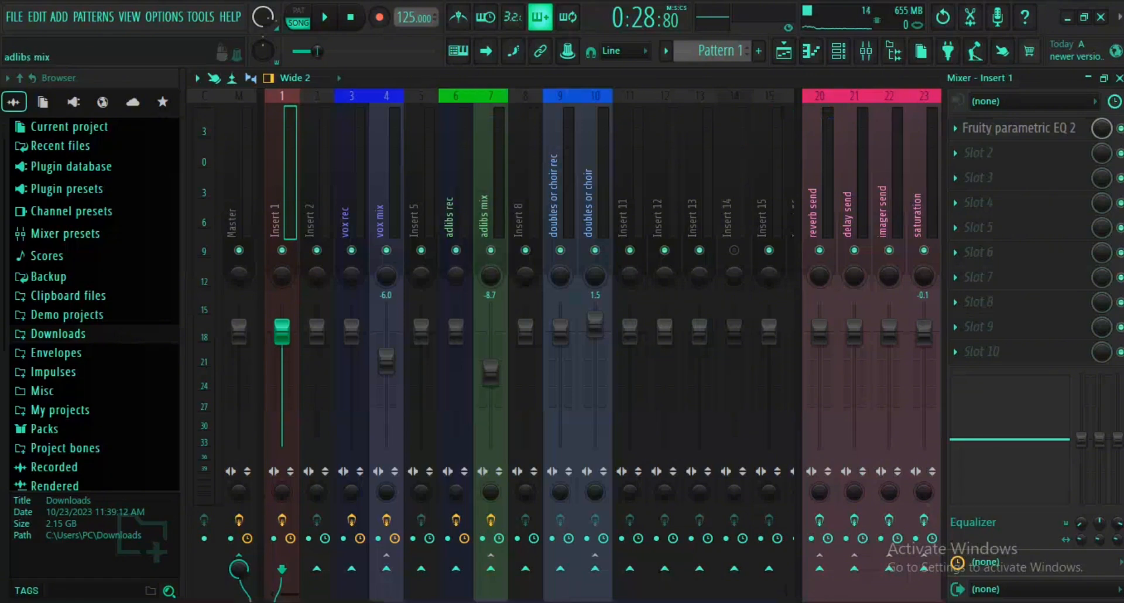
pyautogui.click(452, 204)
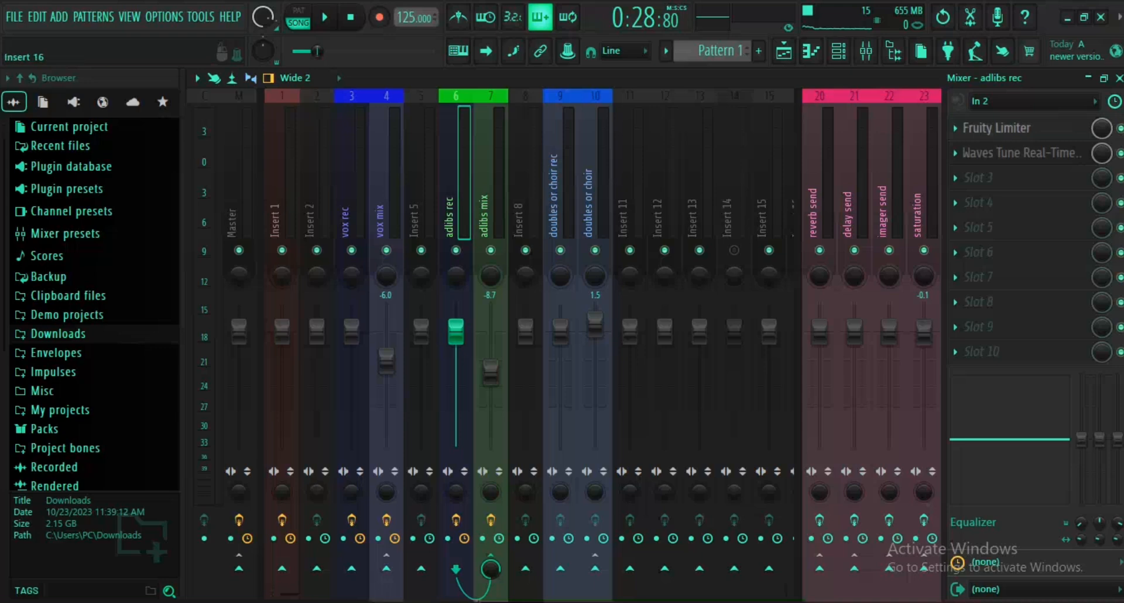
pyautogui.click(997, 128)
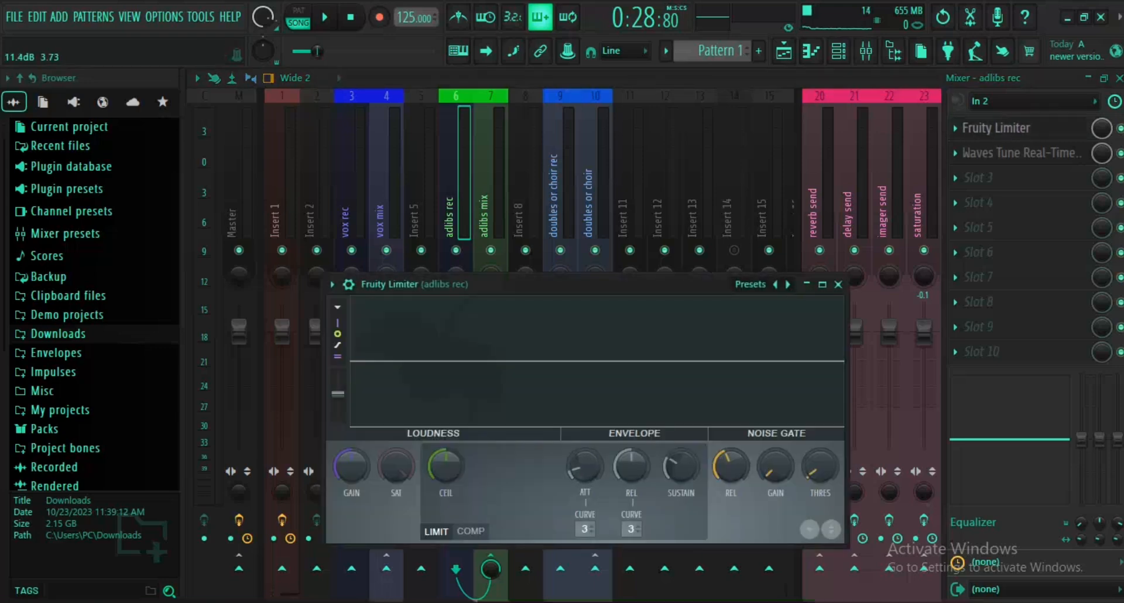
pyautogui.click(838, 285)
pyautogui.click(1022, 153)
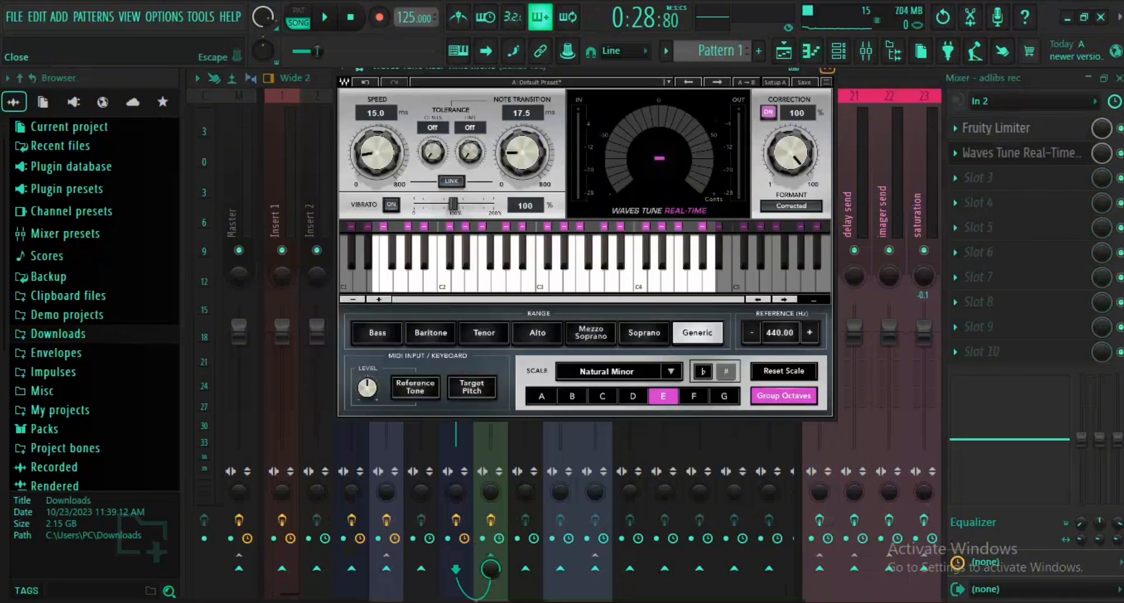
pyautogui.click(827, 69)
pyautogui.click(346, 211)
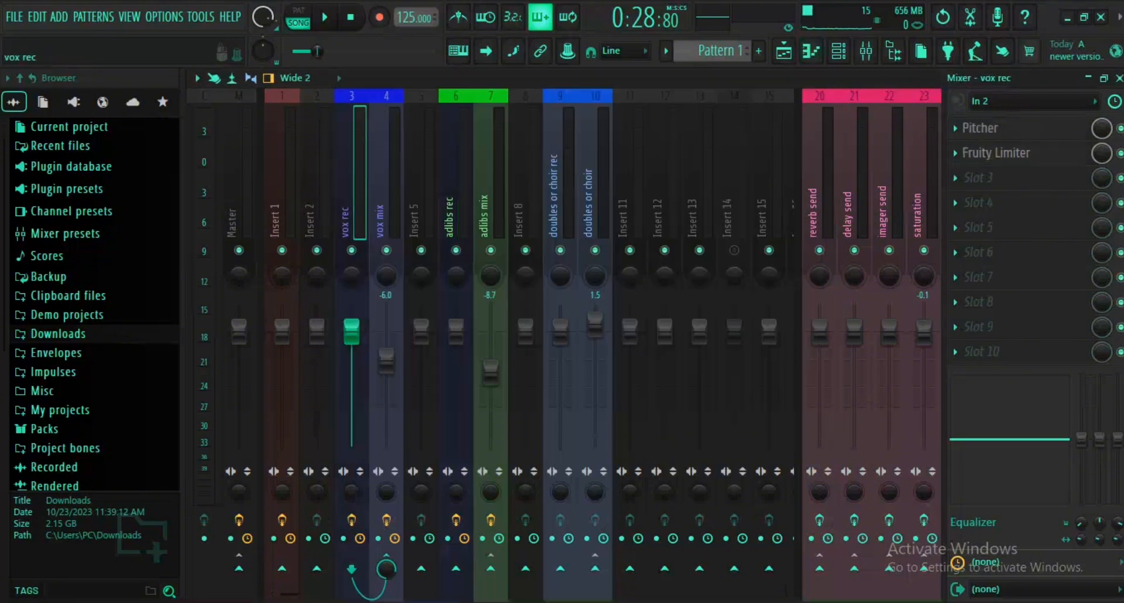
pyautogui.click(451, 214)
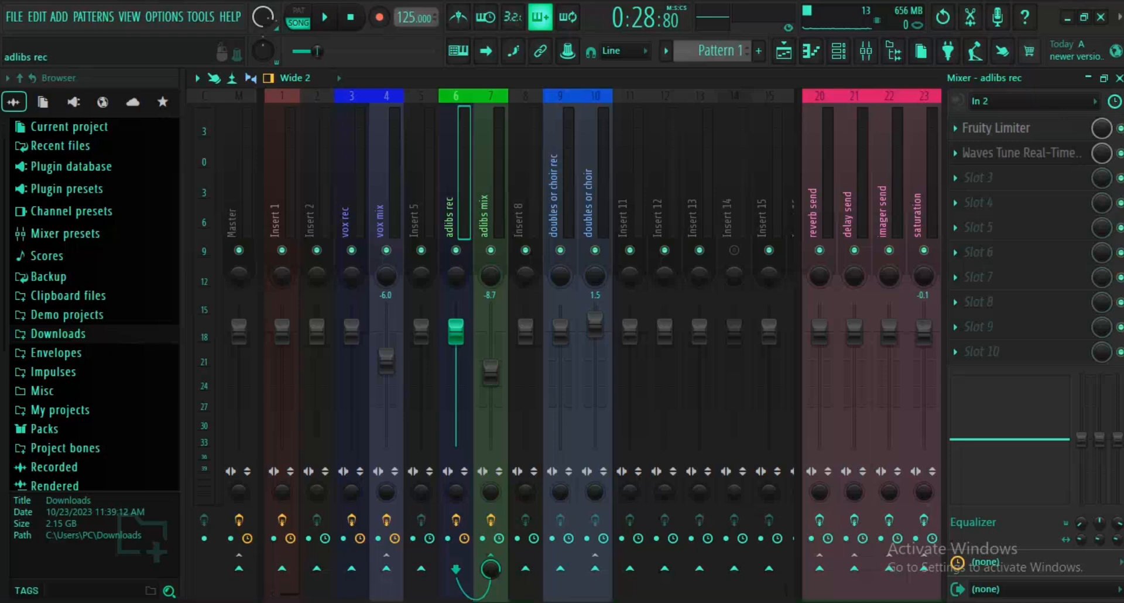
# Enable the Fruity parametric EQ 2 on adlibs mix and inspect its band-pass curve.
pyautogui.click(485, 215)
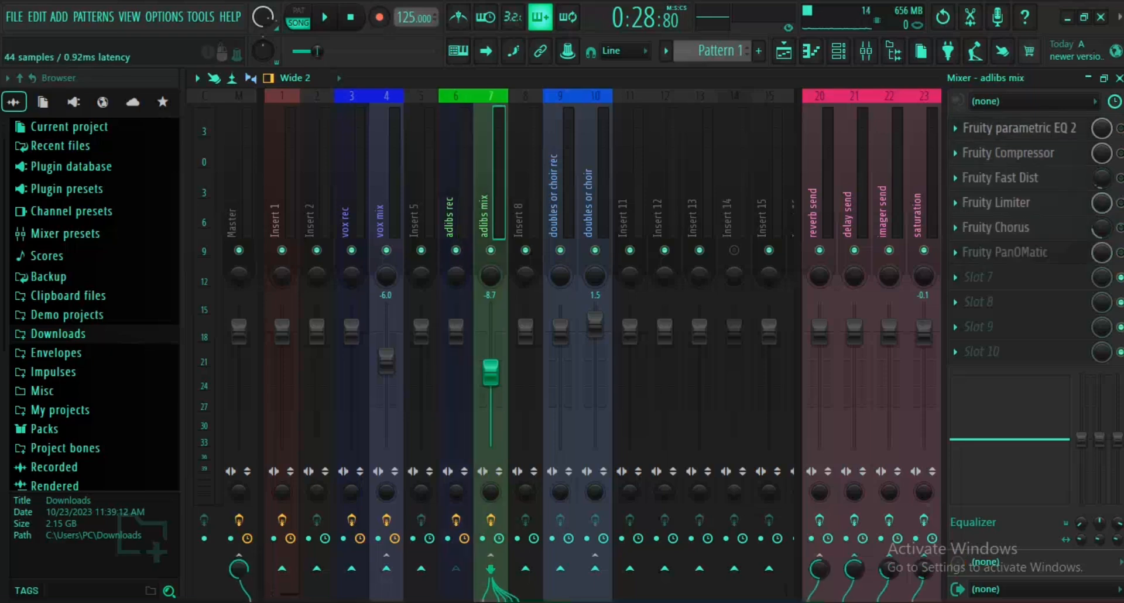
pyautogui.click(1019, 128)
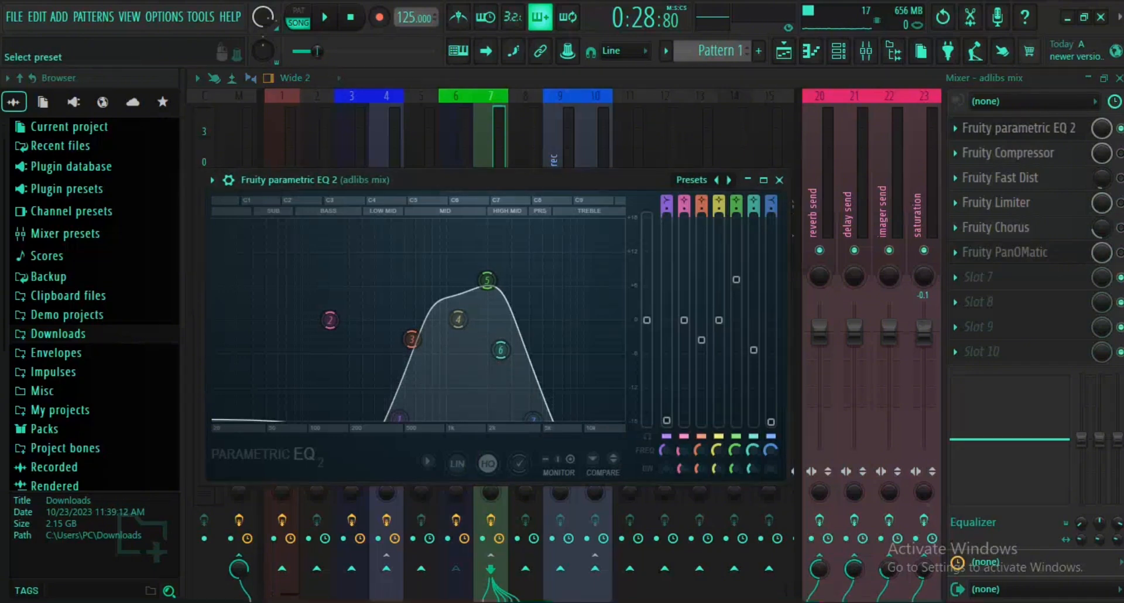
pyautogui.click(692, 180)
pyautogui.click(786, 178)
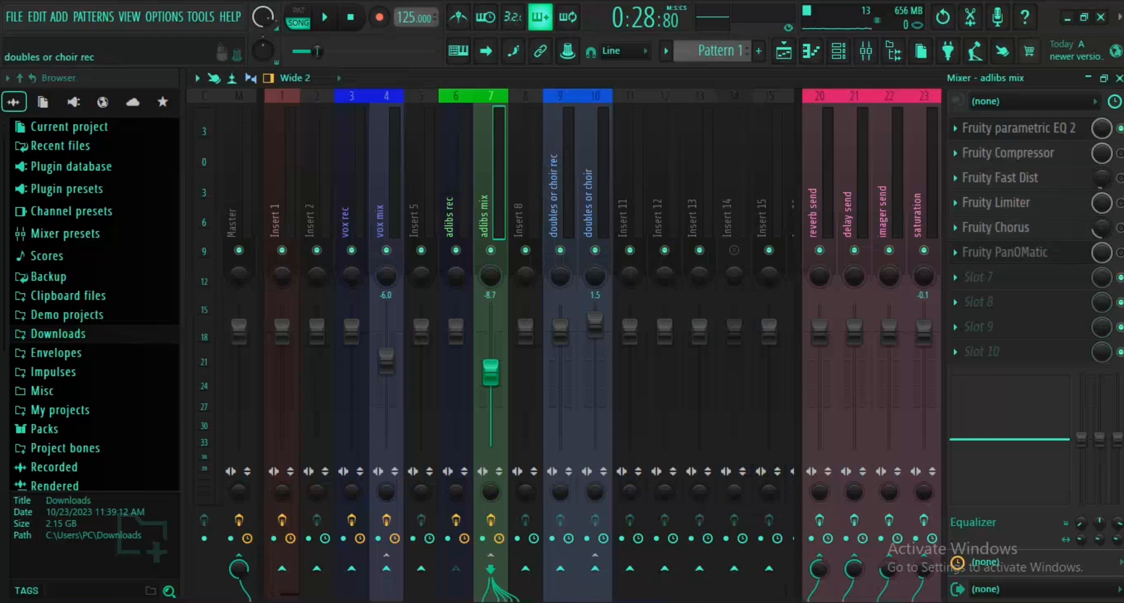
# Enable the Fruity Compressor and Fruity Fast Dist on adlibs mix, reviewing the settings of each.
pyautogui.click(1120, 153)
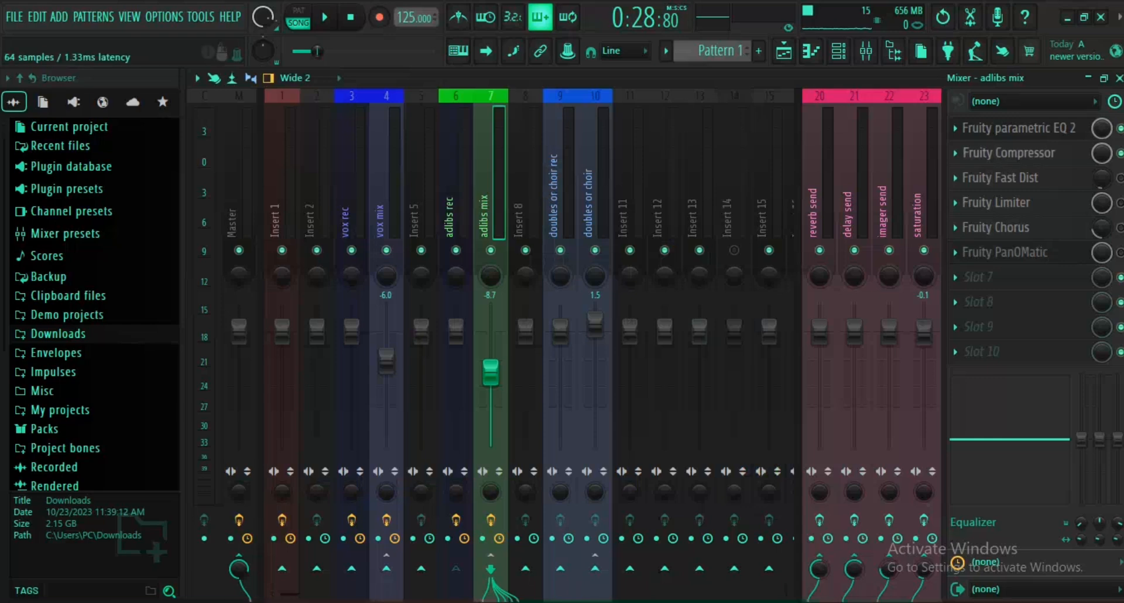
pyautogui.click(1008, 153)
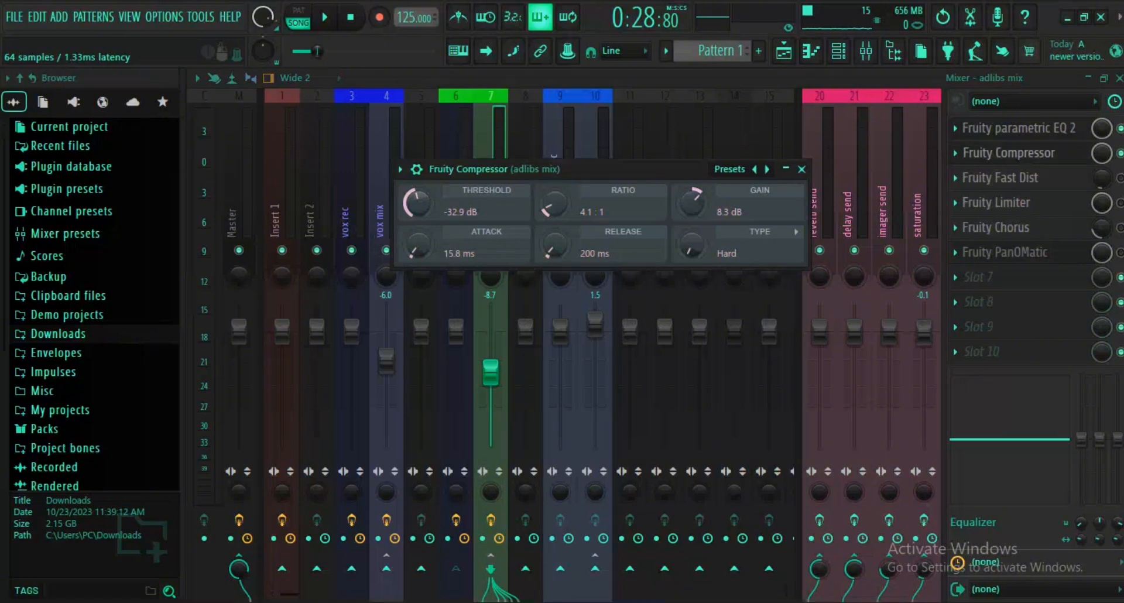
pyautogui.moveTo(632, 169); pyautogui.dragTo(690, 118)
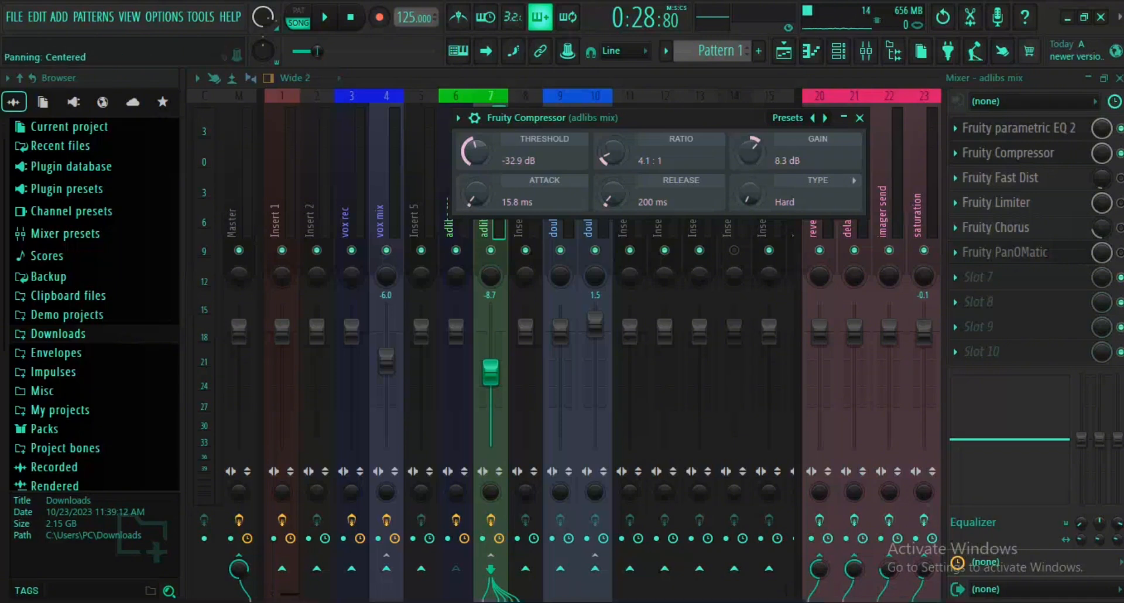
pyautogui.click(1120, 178)
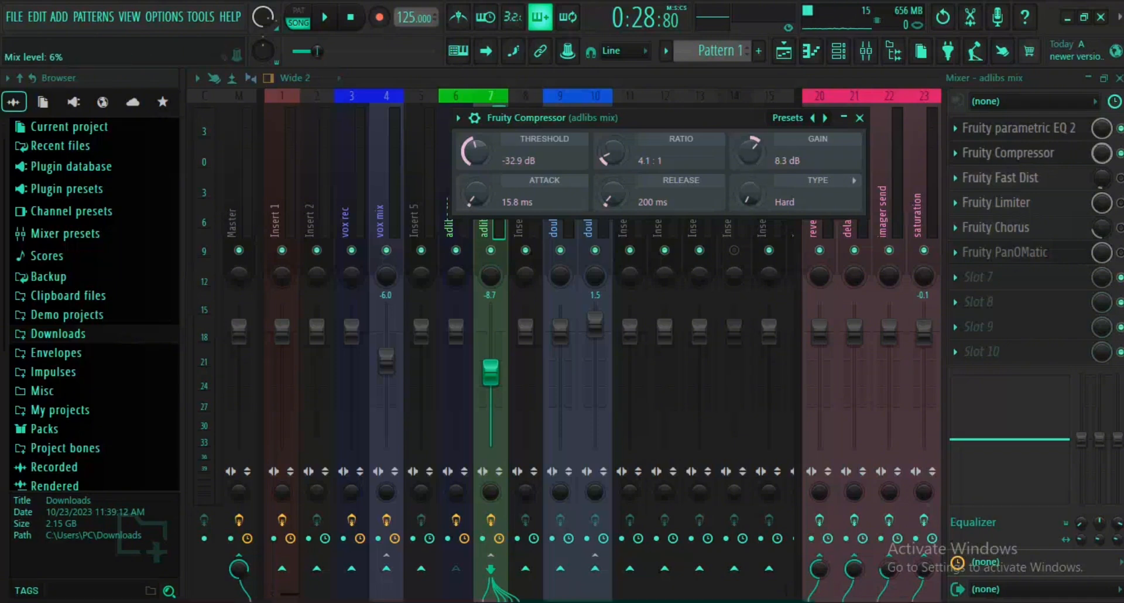
pyautogui.click(1001, 178)
pyautogui.moveTo(366, 198); pyautogui.dragTo(414, 180)
pyautogui.click(596, 180)
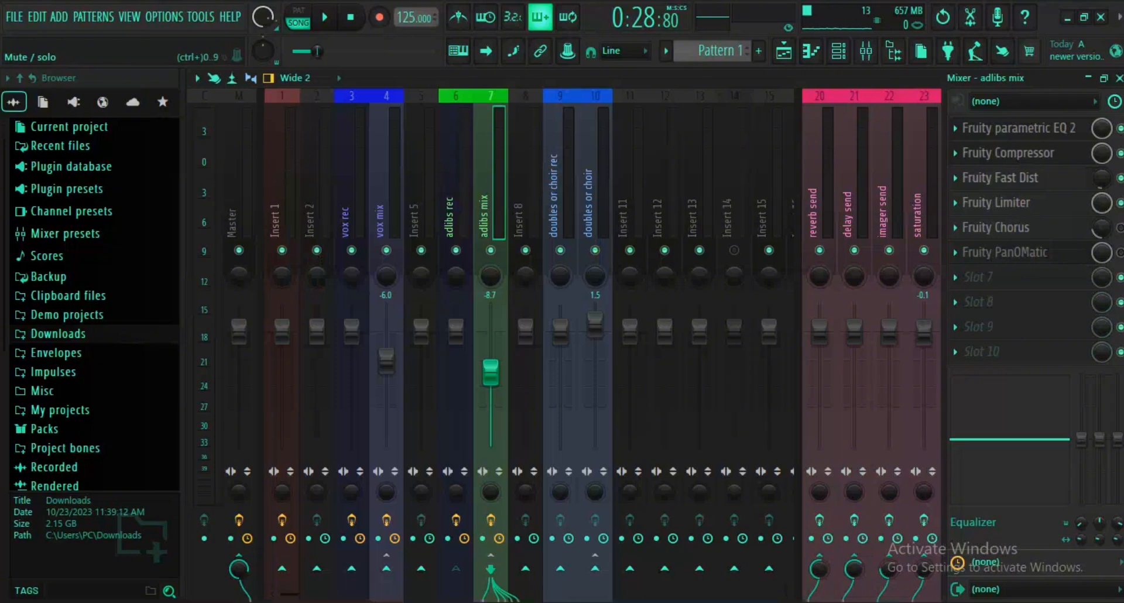
# Review the compression settings of the Fruity Limiter on adlibs mix.
pyautogui.click(996, 203)
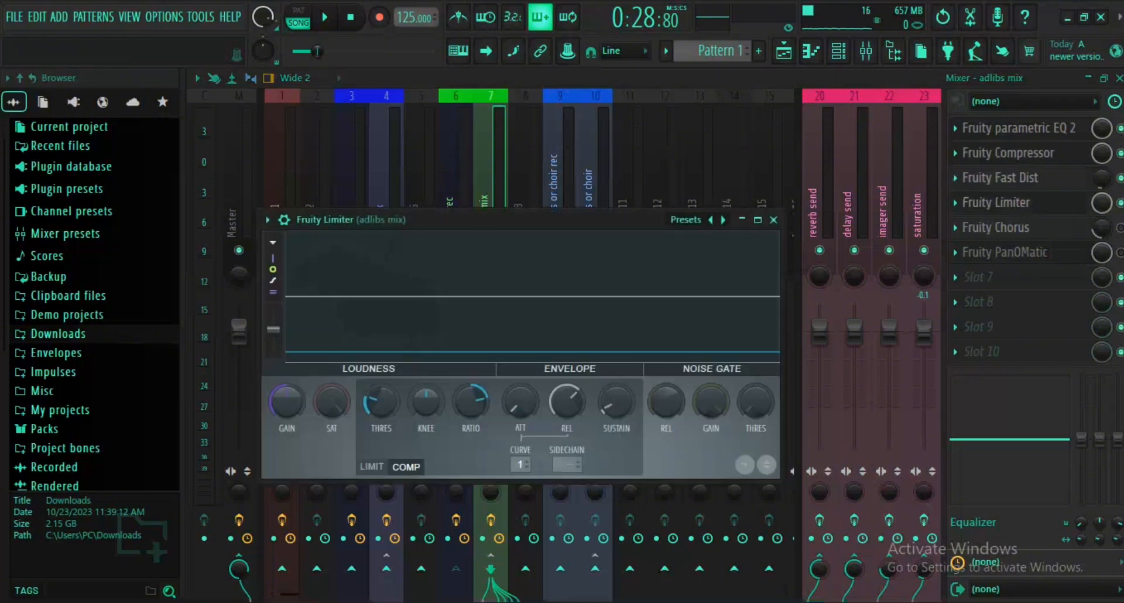
pyautogui.moveTo(522, 219); pyautogui.dragTo(532, 122)
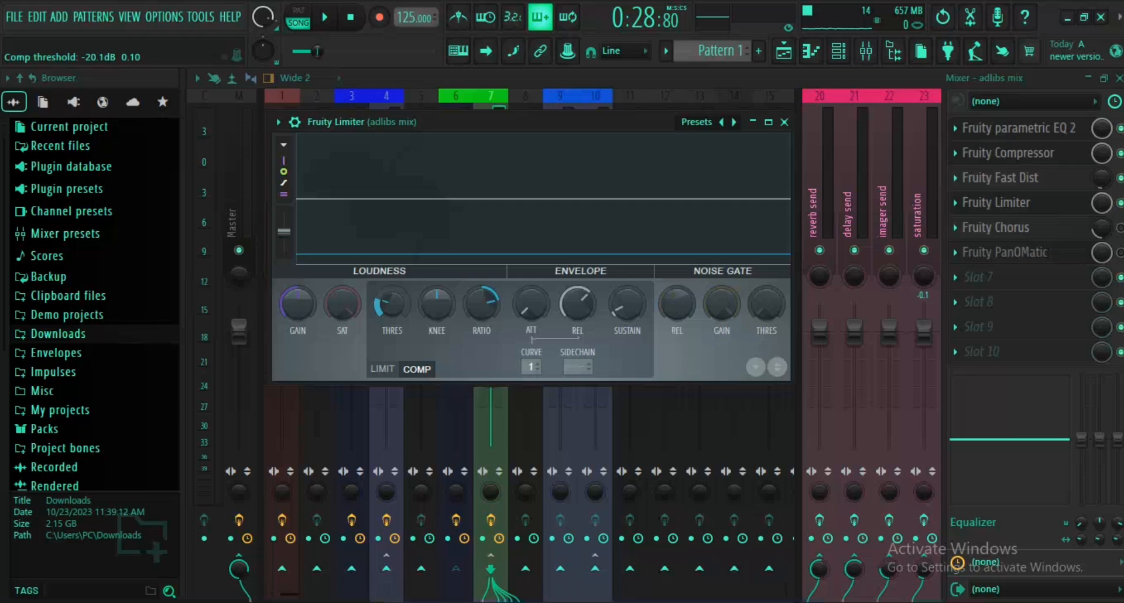
pyautogui.click(785, 122)
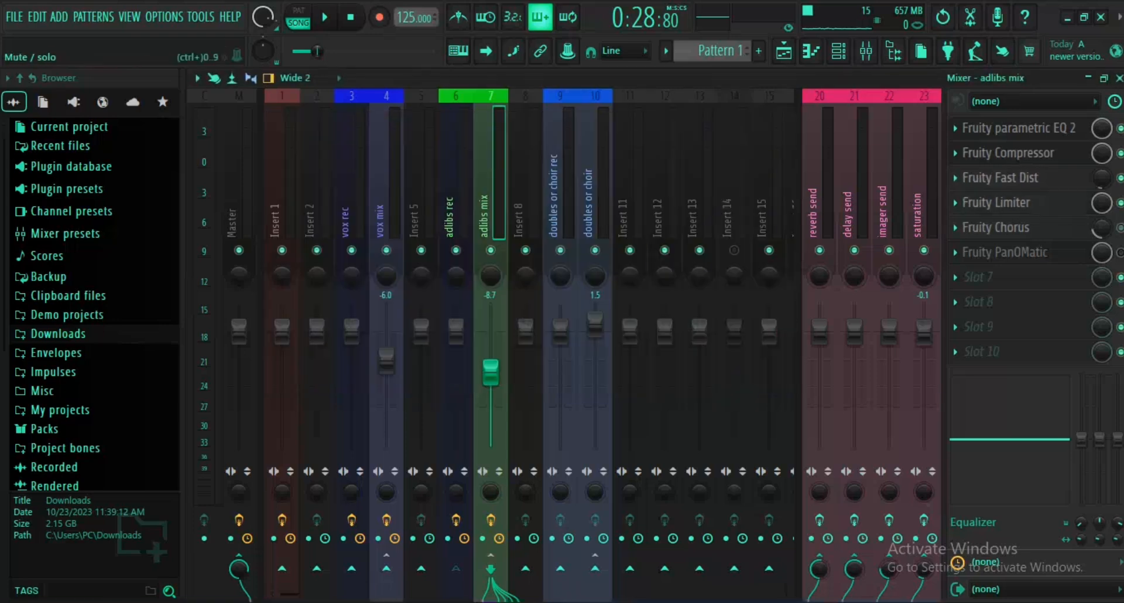
# Review the Fruity Chorus and Fruity PanOMatic settings on the adlibs mix track.
pyautogui.click(995, 228)
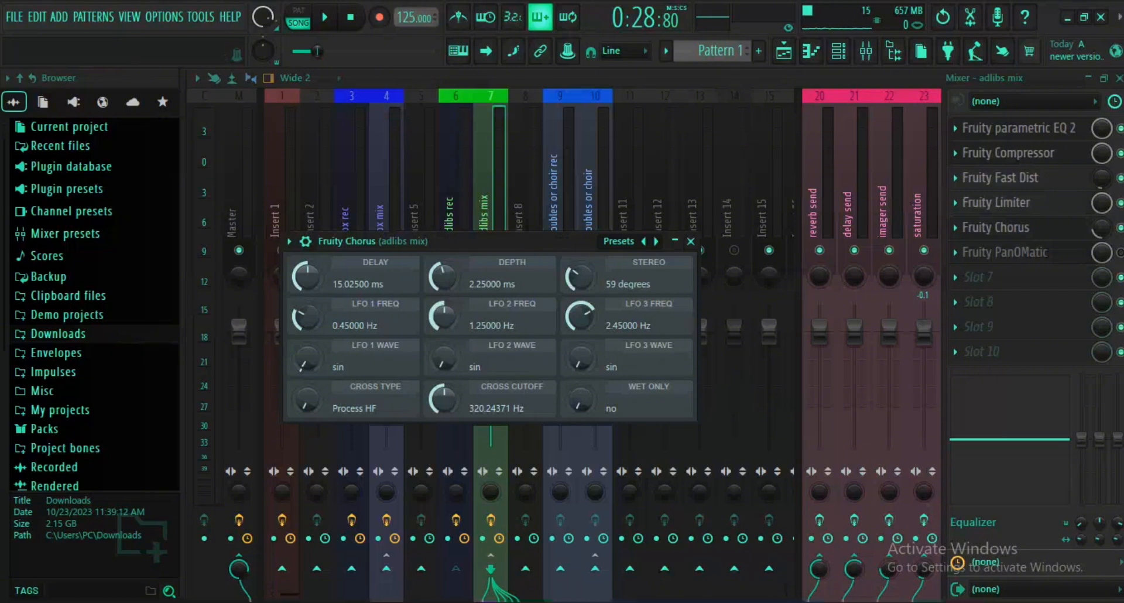
pyautogui.click(691, 241)
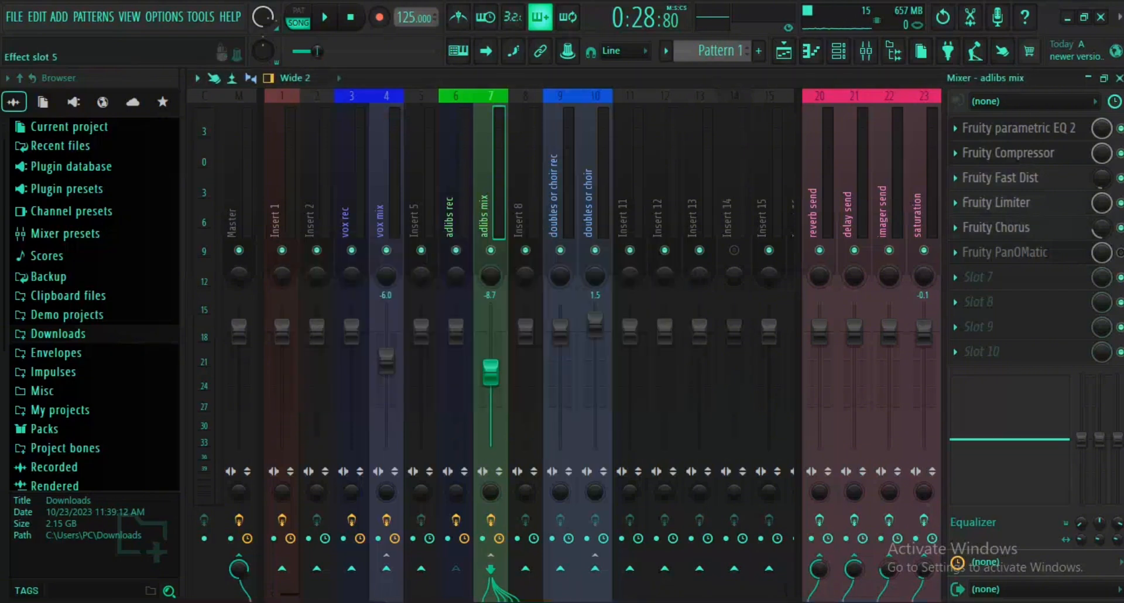
pyautogui.click(989, 227)
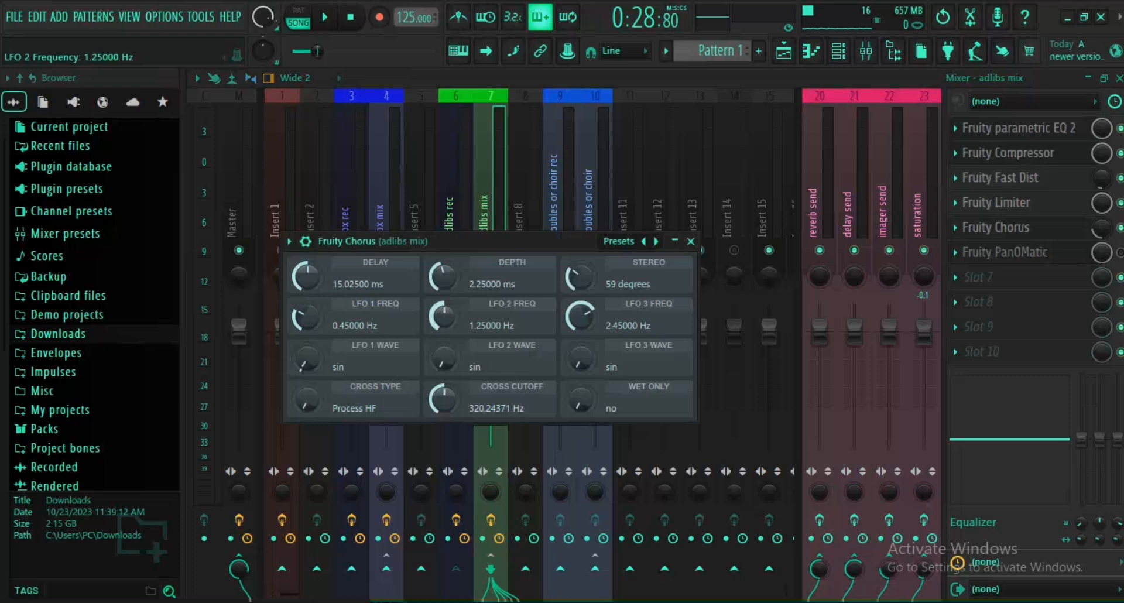
pyautogui.click(691, 241)
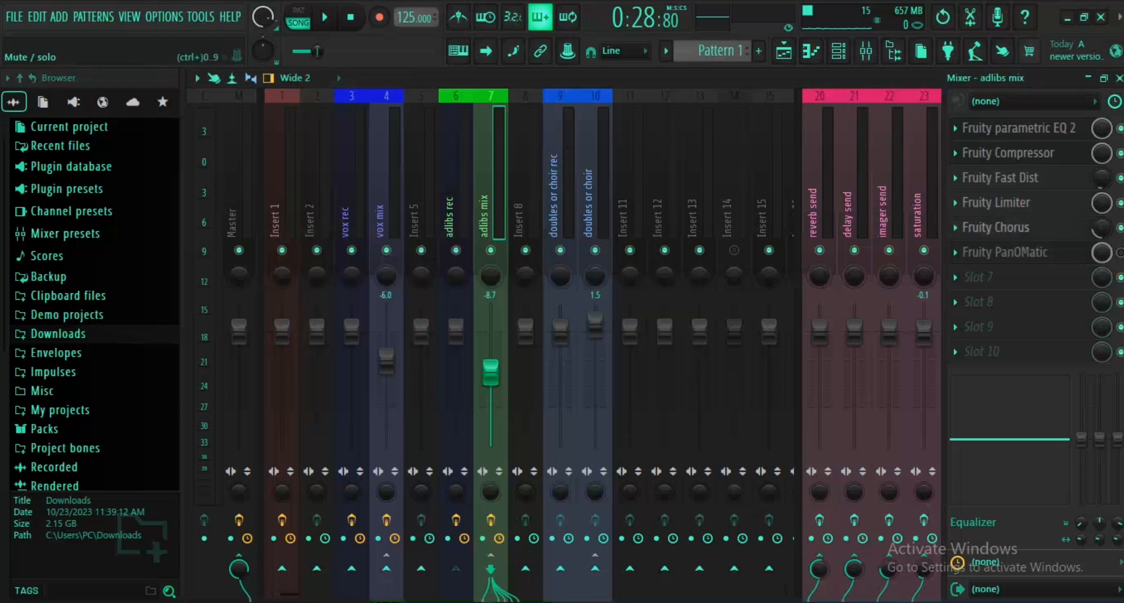
pyautogui.click(995, 252)
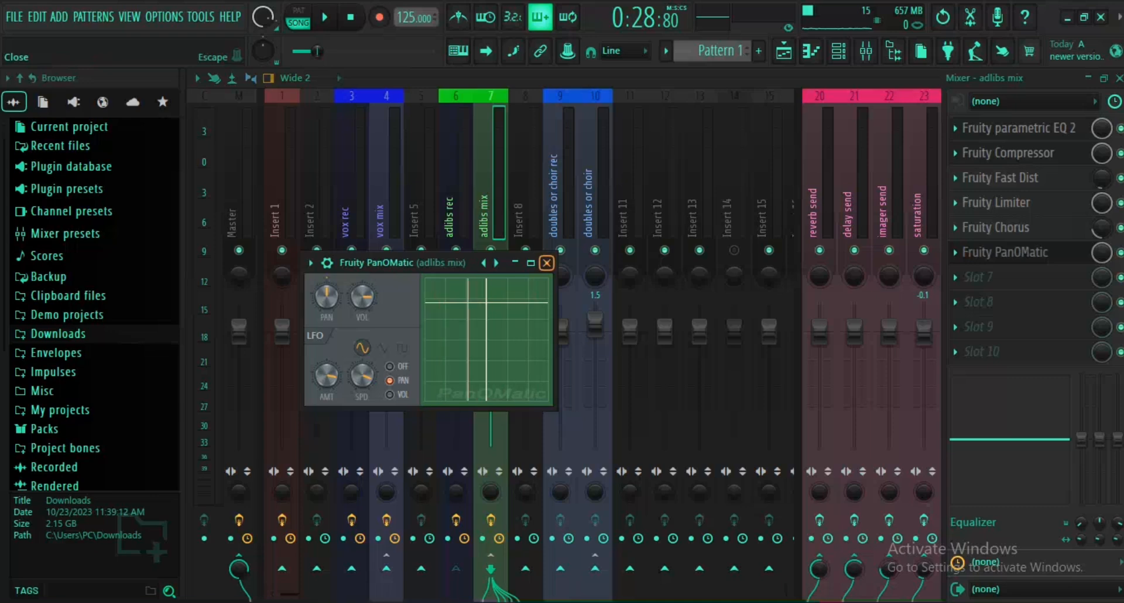
pyautogui.click(547, 263)
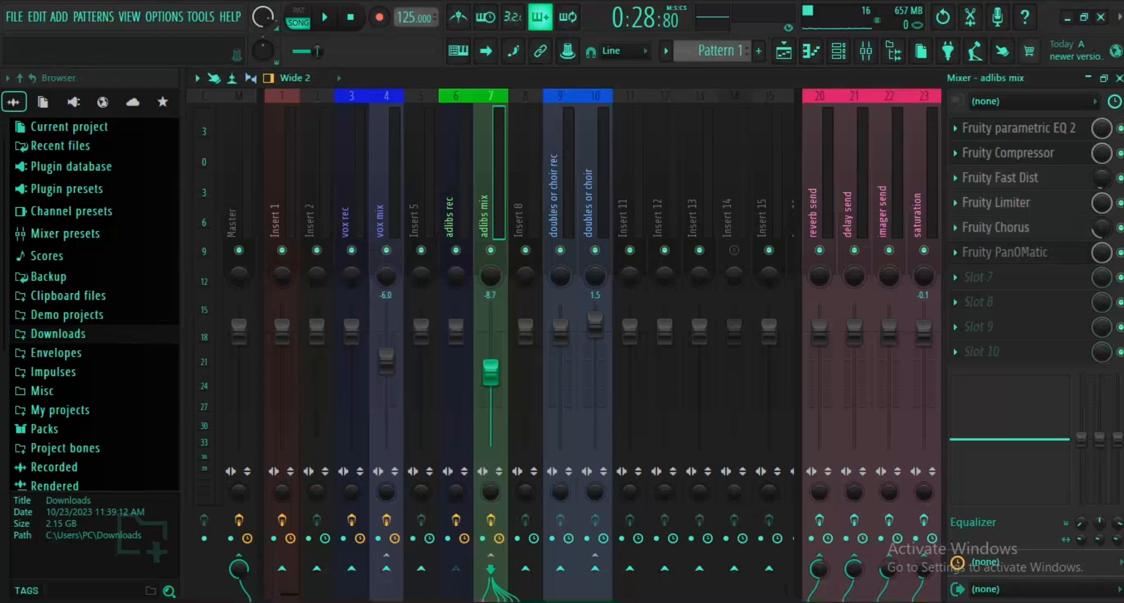
# Play the song from the vox rec track's mixer view through to the cleared playlist, and stop playback.
pyautogui.click(348, 210)
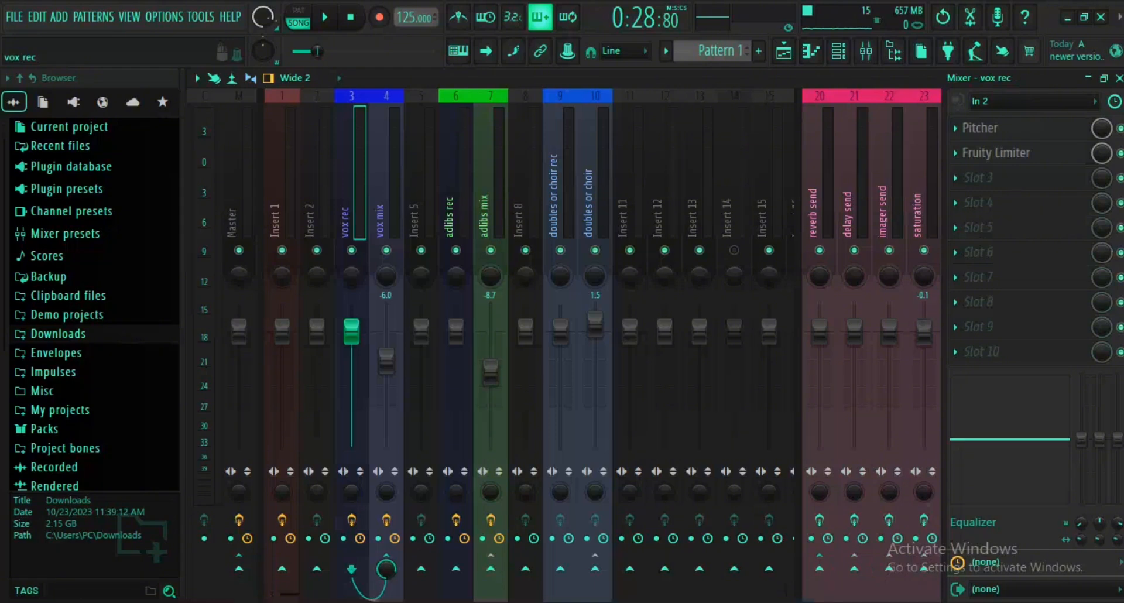
pyautogui.press('space')
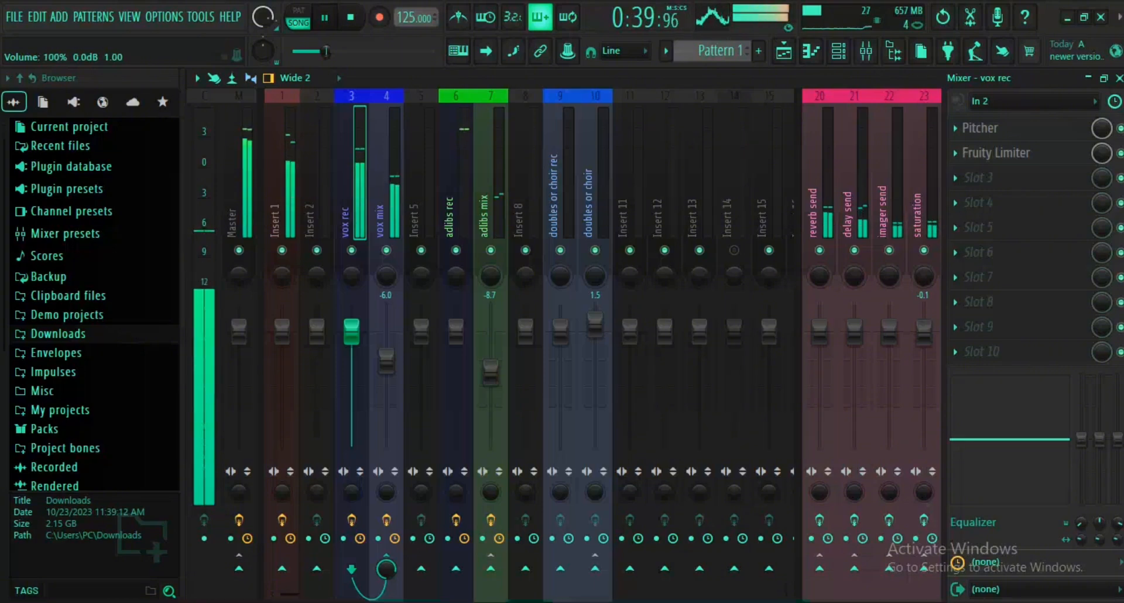
pyautogui.click(1119, 78)
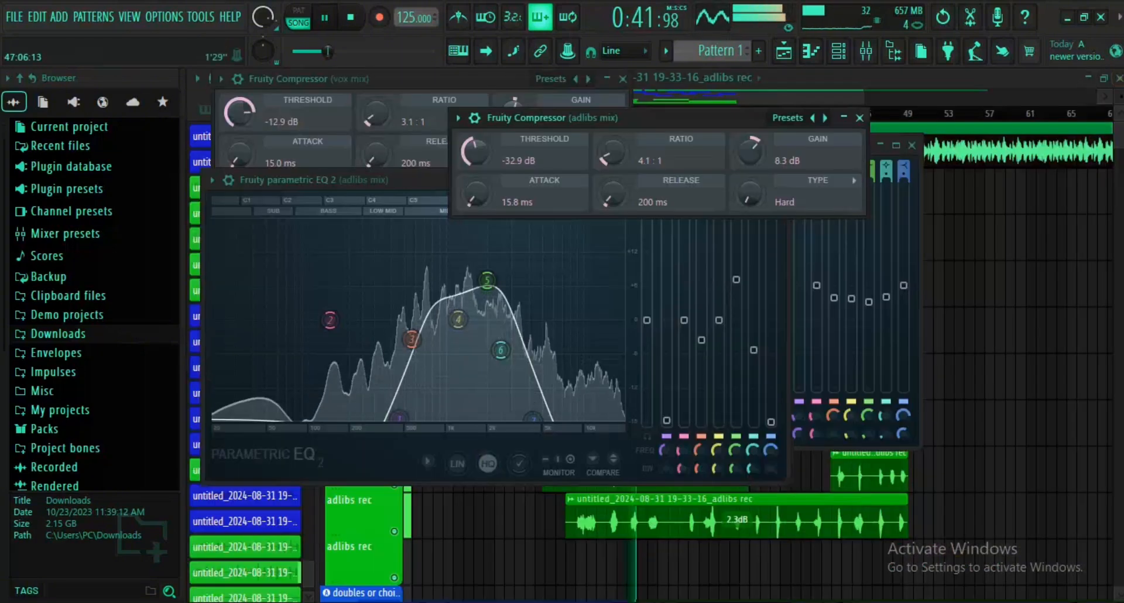
pyautogui.click(859, 520)
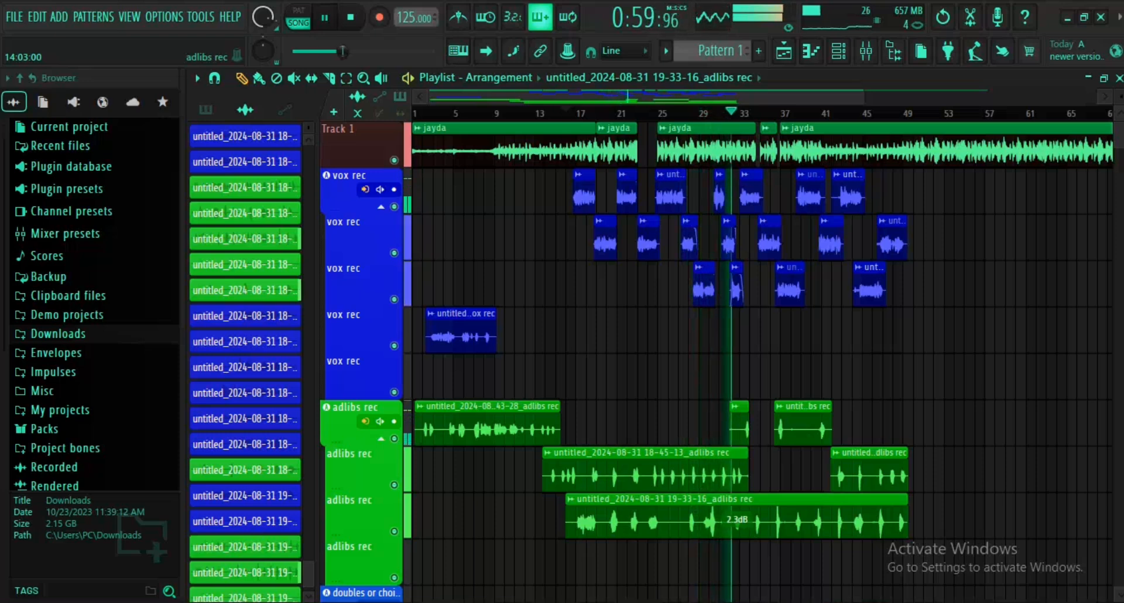
pyautogui.press('space')
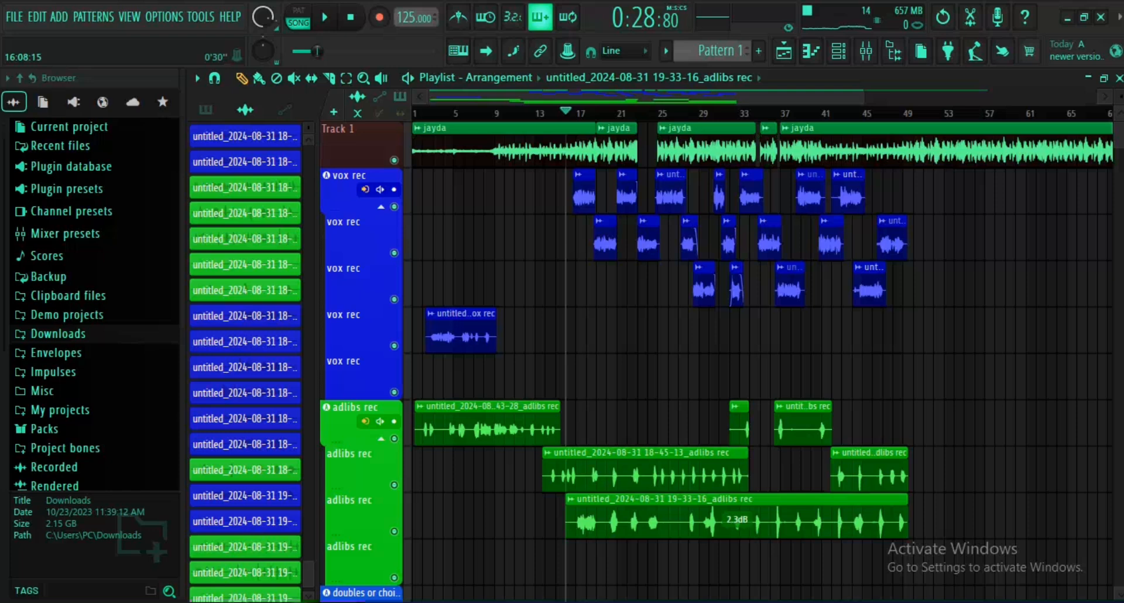
# Reopen the mixer and compare the effect chains of the vox rec and vox mix tracks.
pyautogui.click(866, 51)
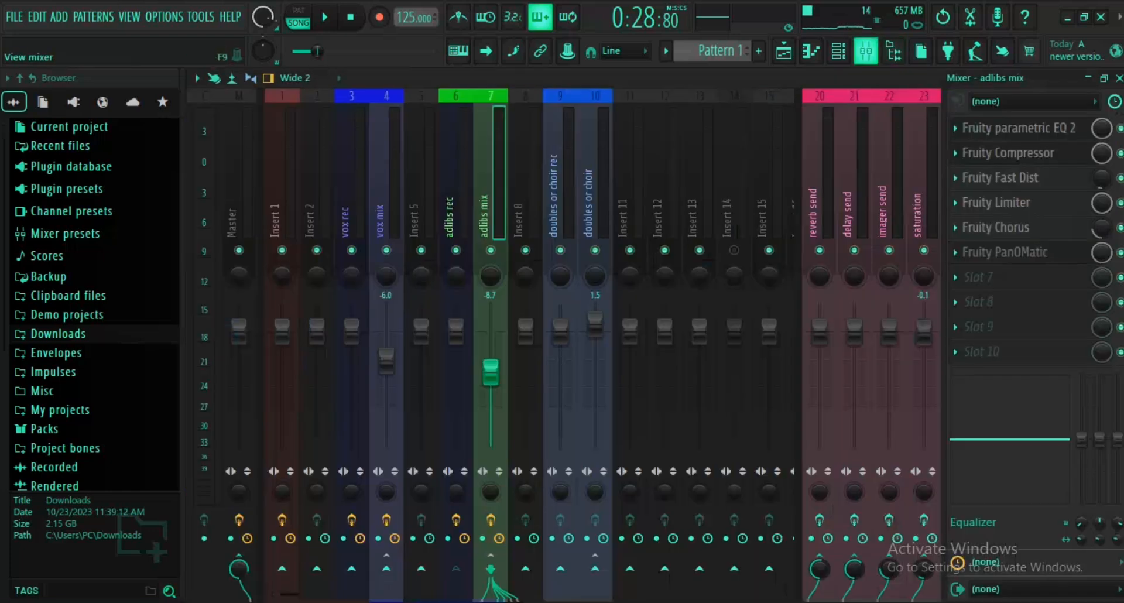
pyautogui.click(351, 331)
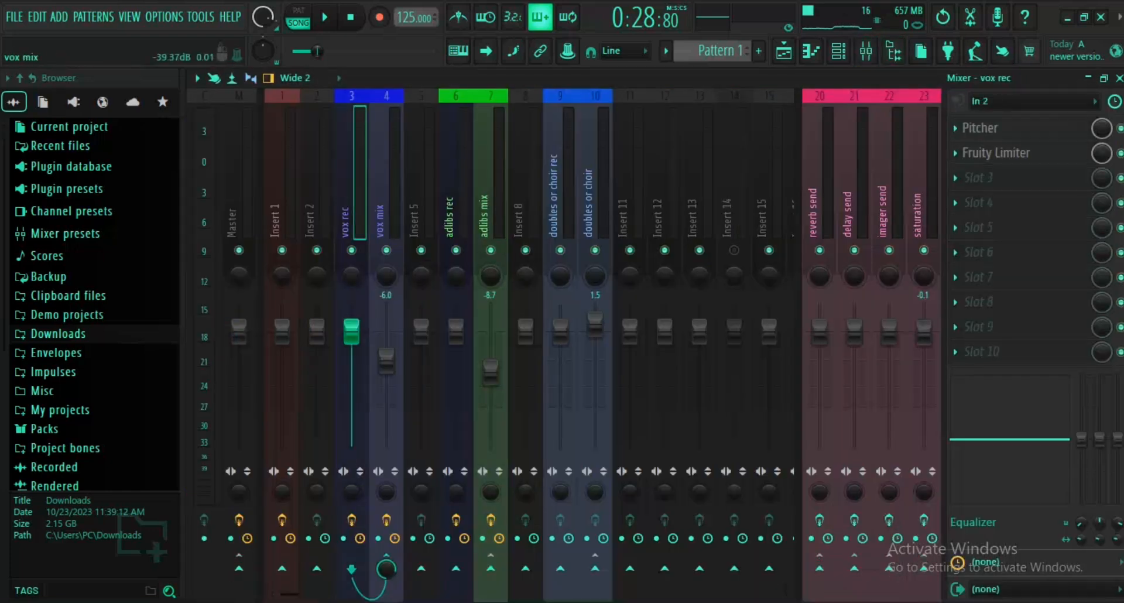
pyautogui.click(384, 337)
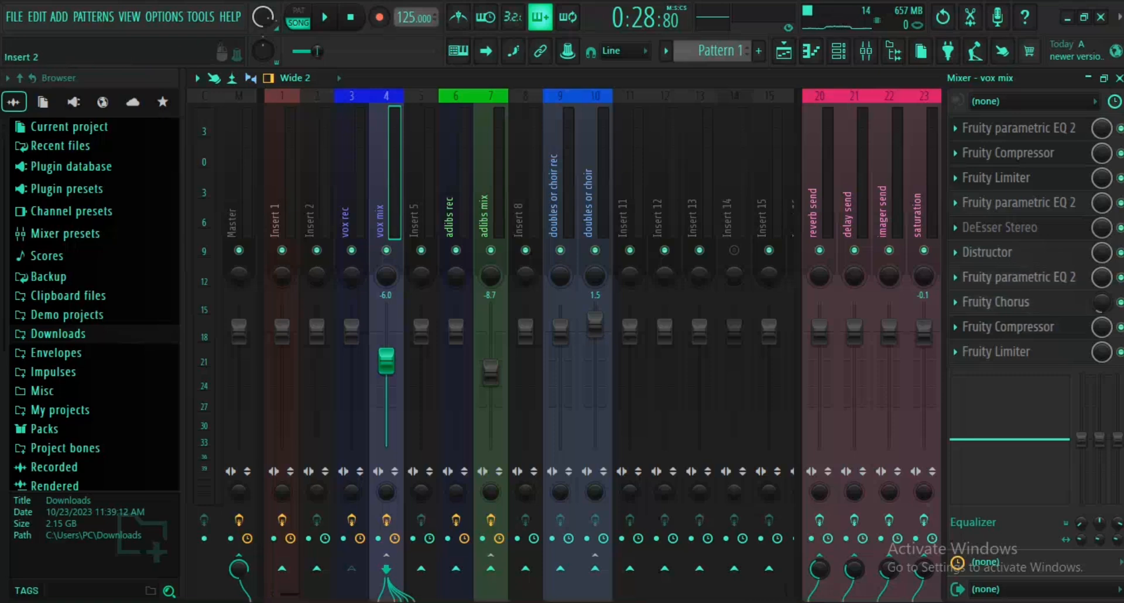
pyautogui.click(351, 331)
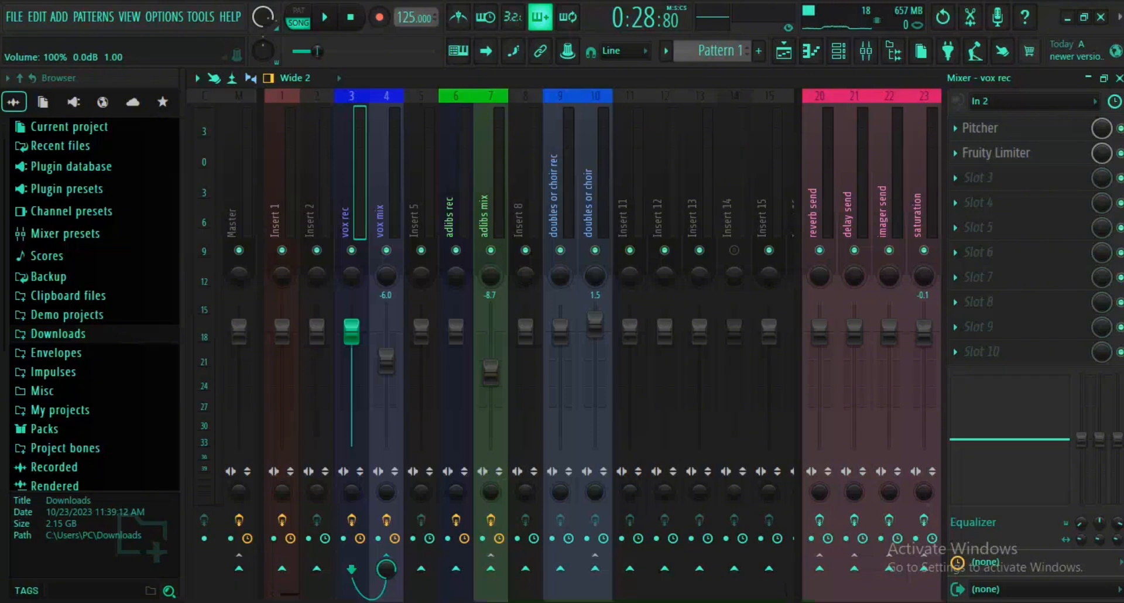
pyautogui.click(386, 360)
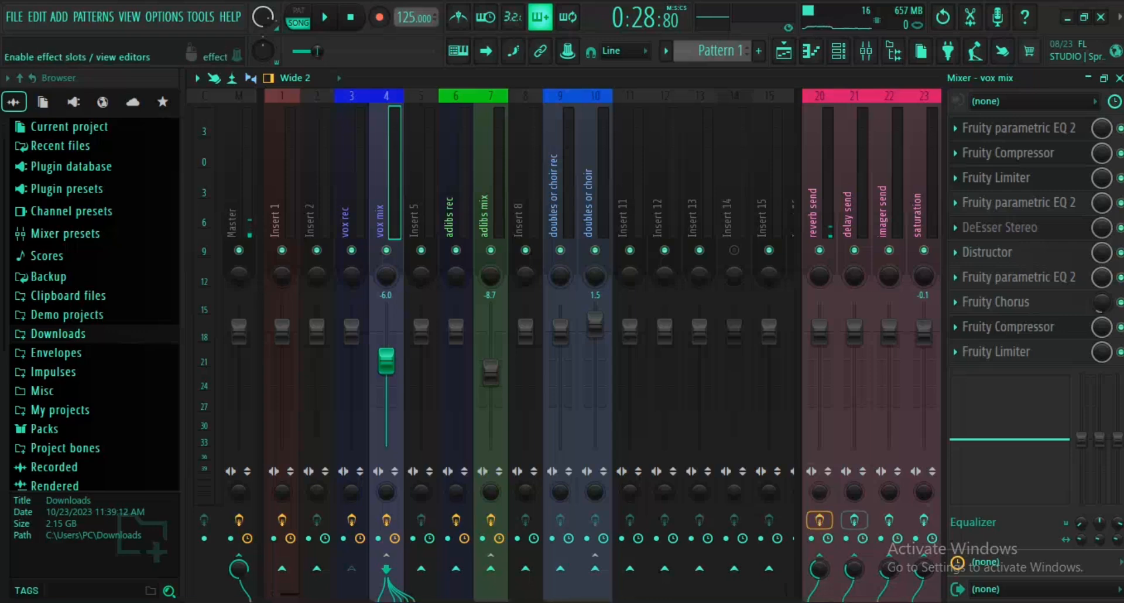
# Enable the effect slots on the reverb send, delay send, imager send and saturation tracks.
pyautogui.click(888, 520)
pyautogui.click(924, 520)
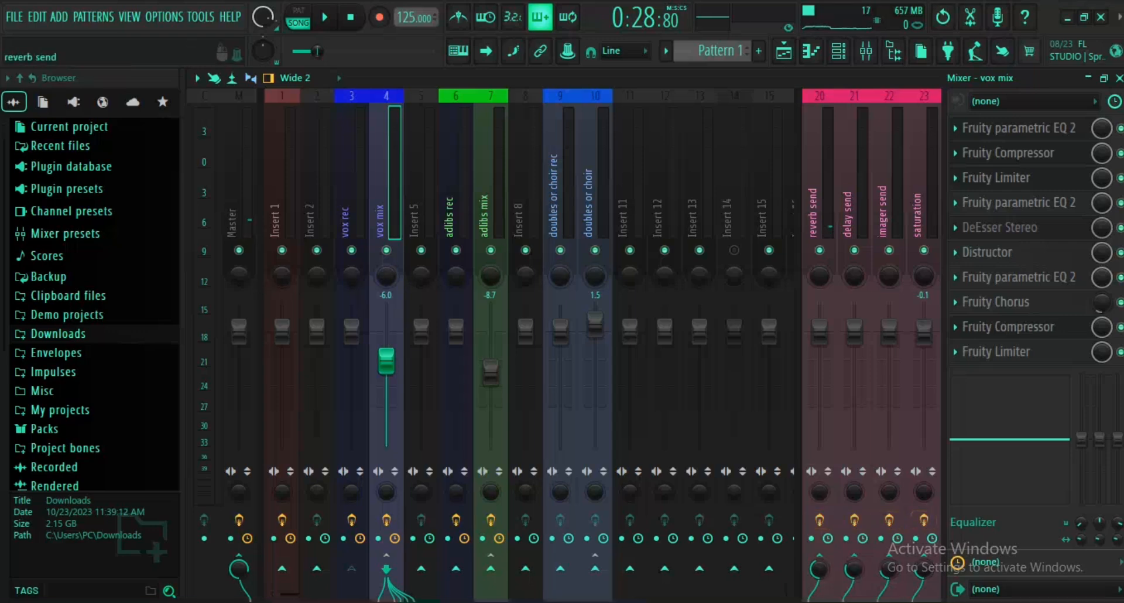
pyautogui.click(818, 427)
pyautogui.click(379, 434)
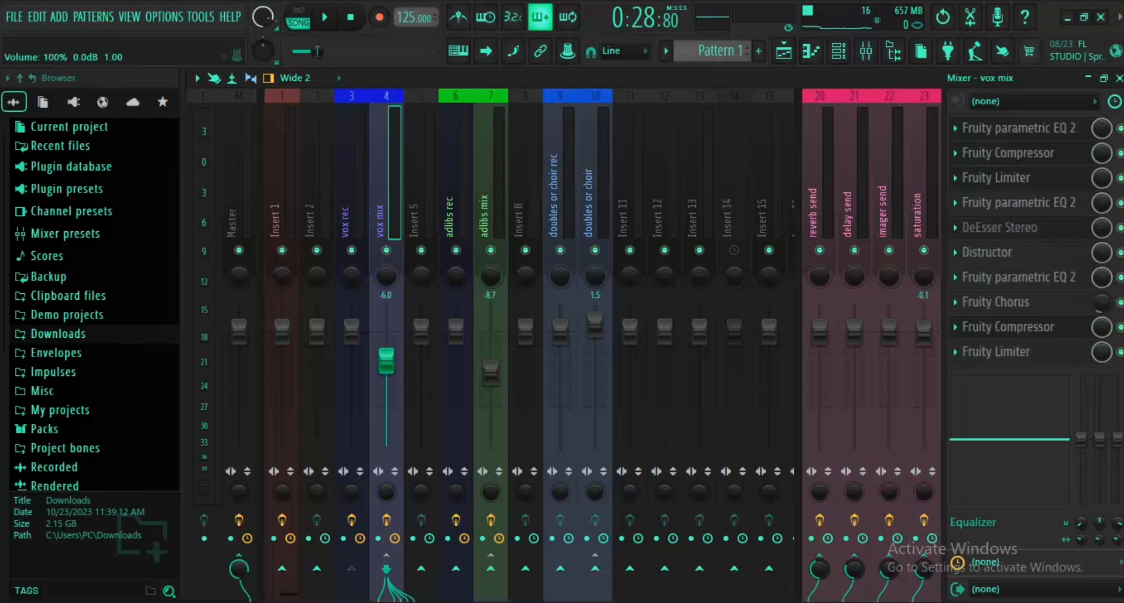
# Review the Fruity Reeverb 2 and Fruity Stereo Enhancer settings on the reverb send track.
pyautogui.click(818, 202)
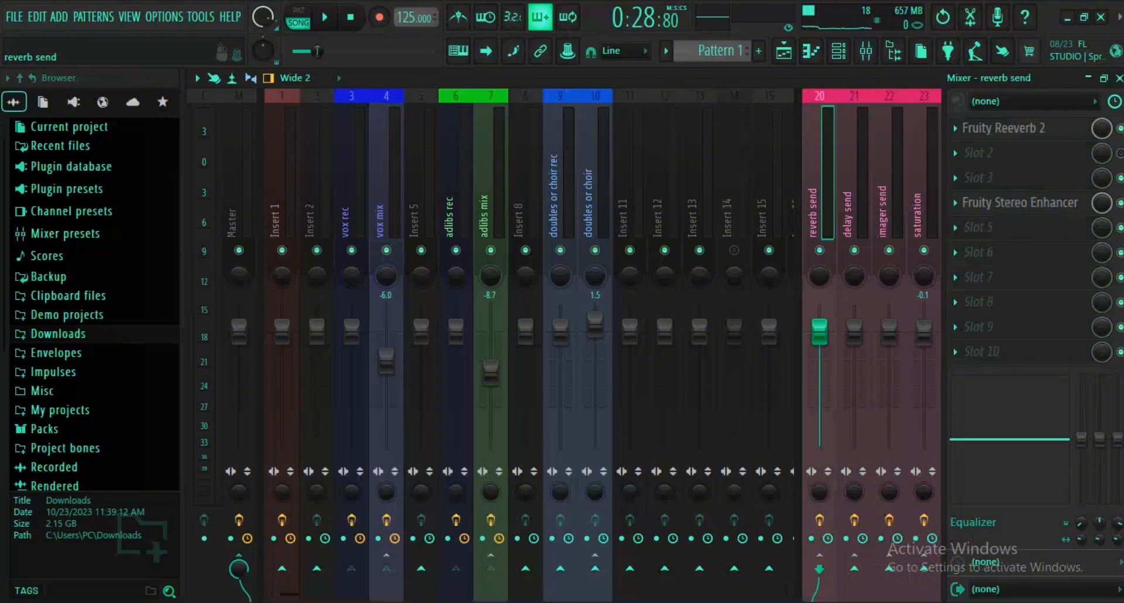
pyautogui.click(1004, 128)
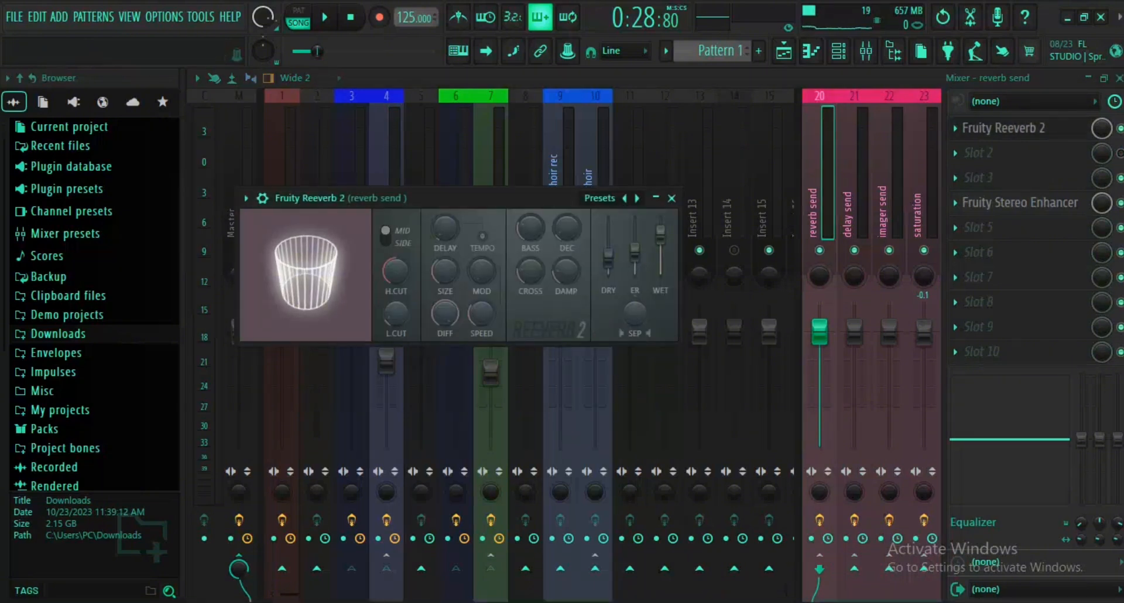
pyautogui.click(671, 198)
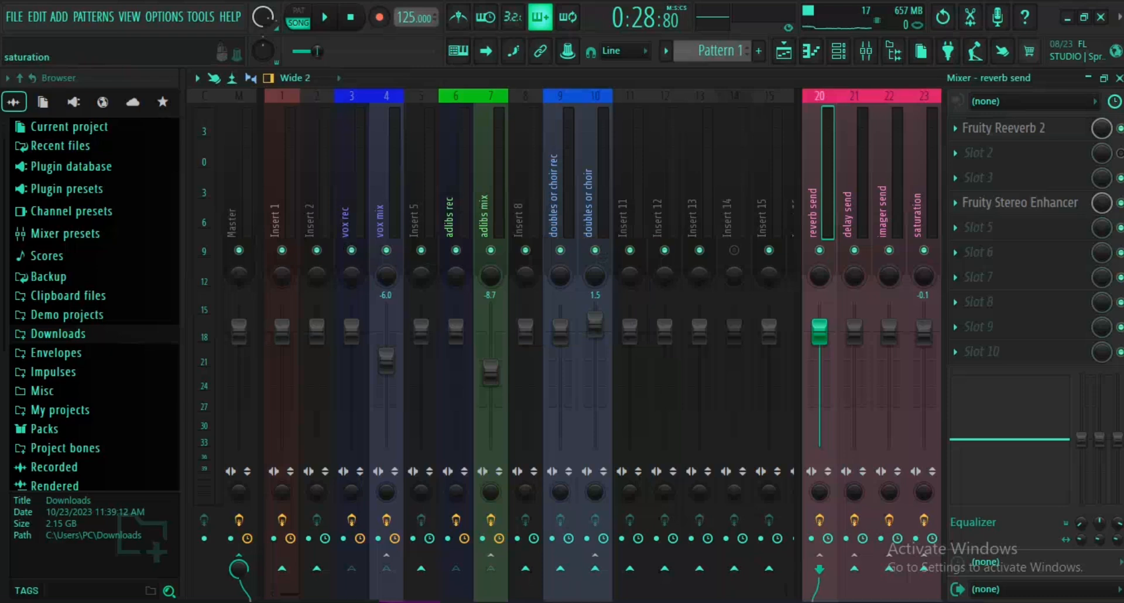
pyautogui.click(1020, 203)
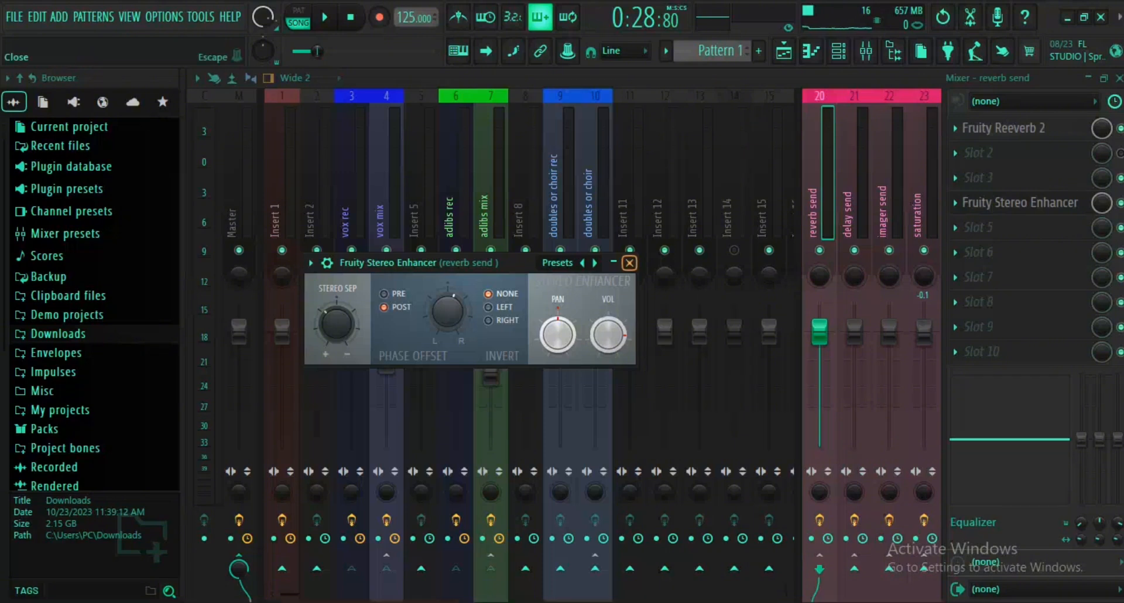
pyautogui.click(629, 263)
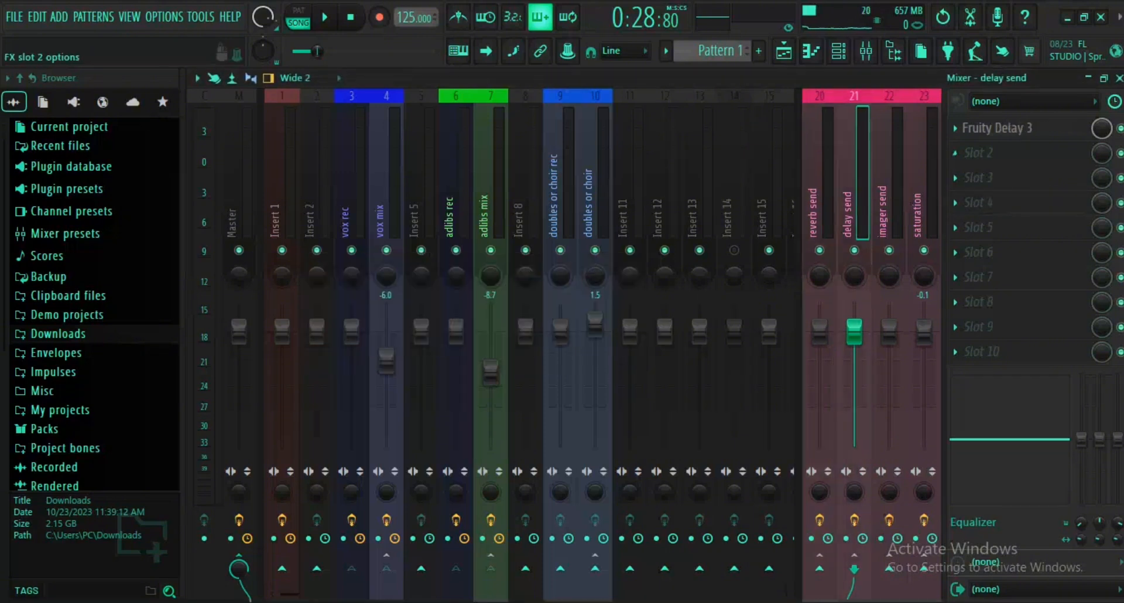
# Review the Fruity Delay 3 settings on the delay send track.
pyautogui.click(847, 211)
pyautogui.click(1007, 127)
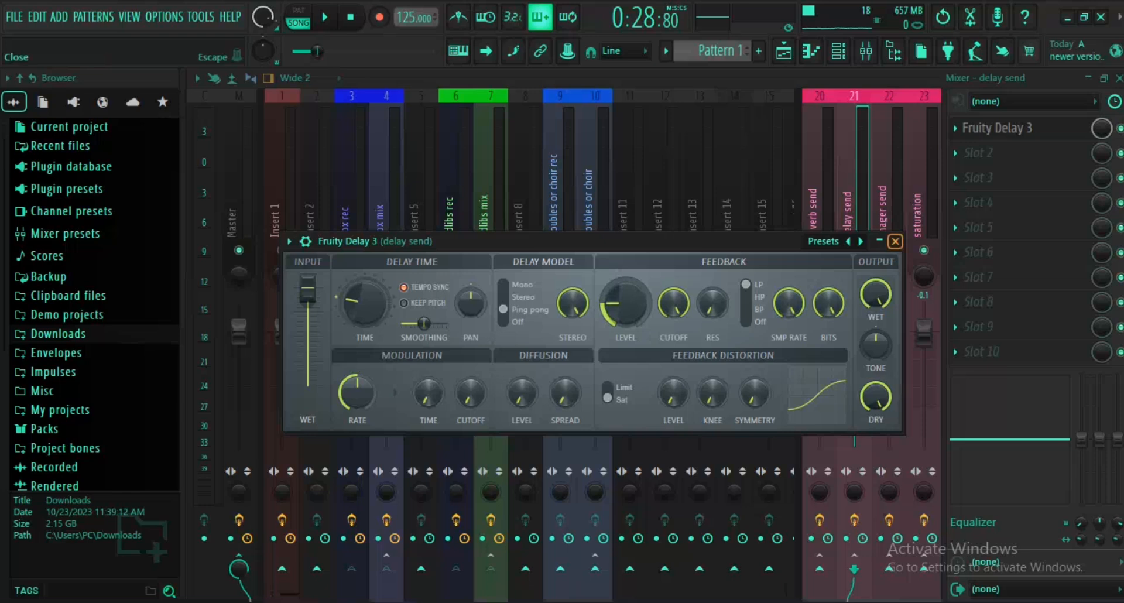
pyautogui.click(895, 241)
# Review the Fruity Stereo Enhancer on the imager send track and the Fruity Fast Dist on the saturation track.
pyautogui.click(884, 212)
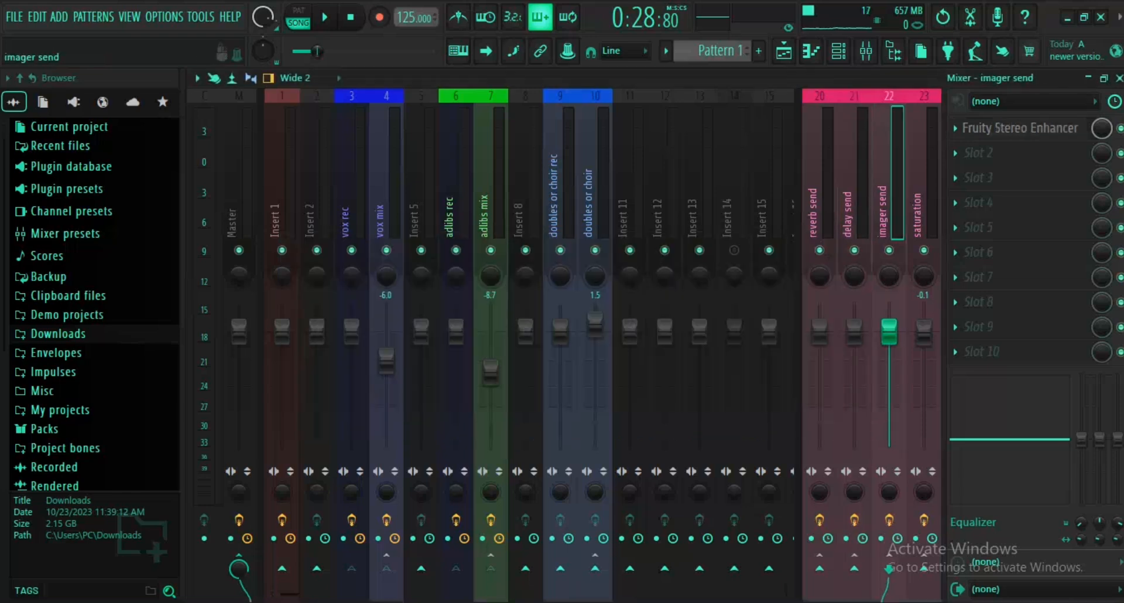
pyautogui.click(1021, 128)
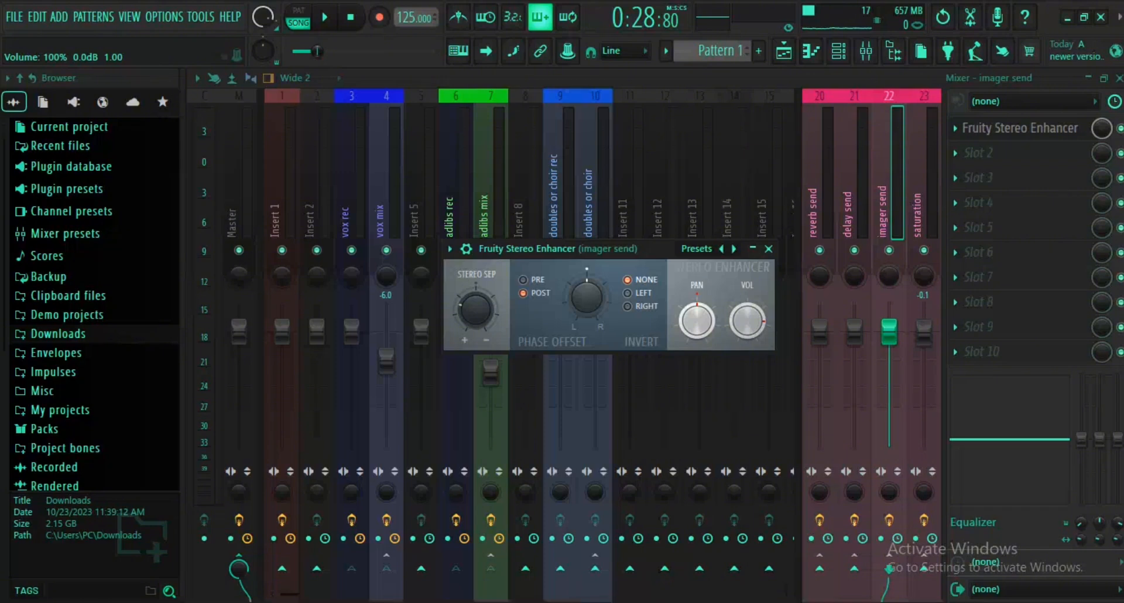
pyautogui.moveTo(615, 248); pyautogui.dragTo(495, 104)
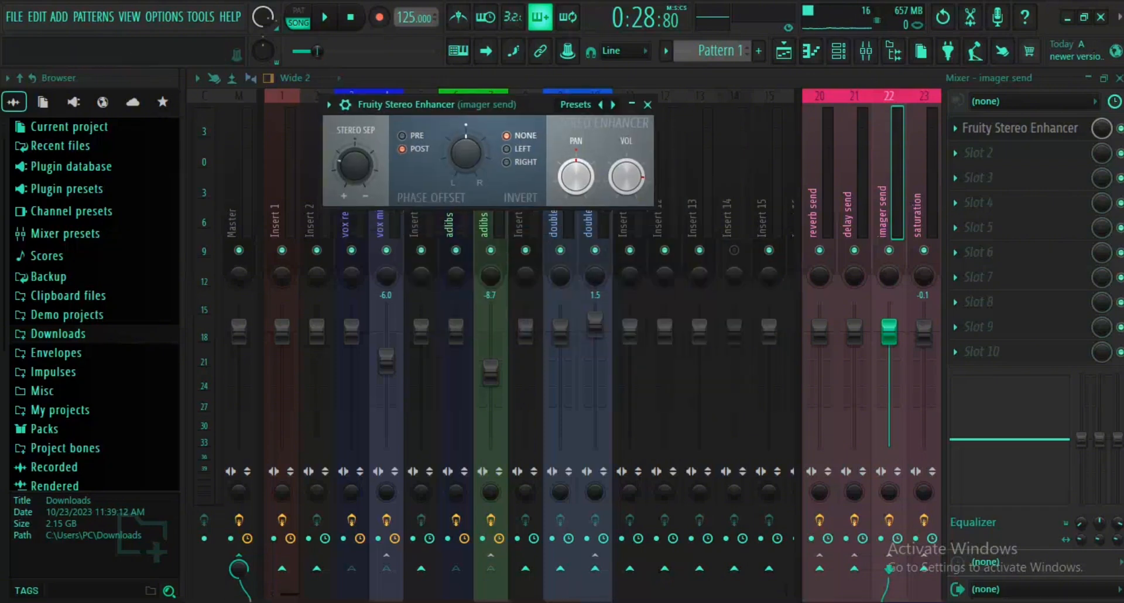
pyautogui.click(648, 104)
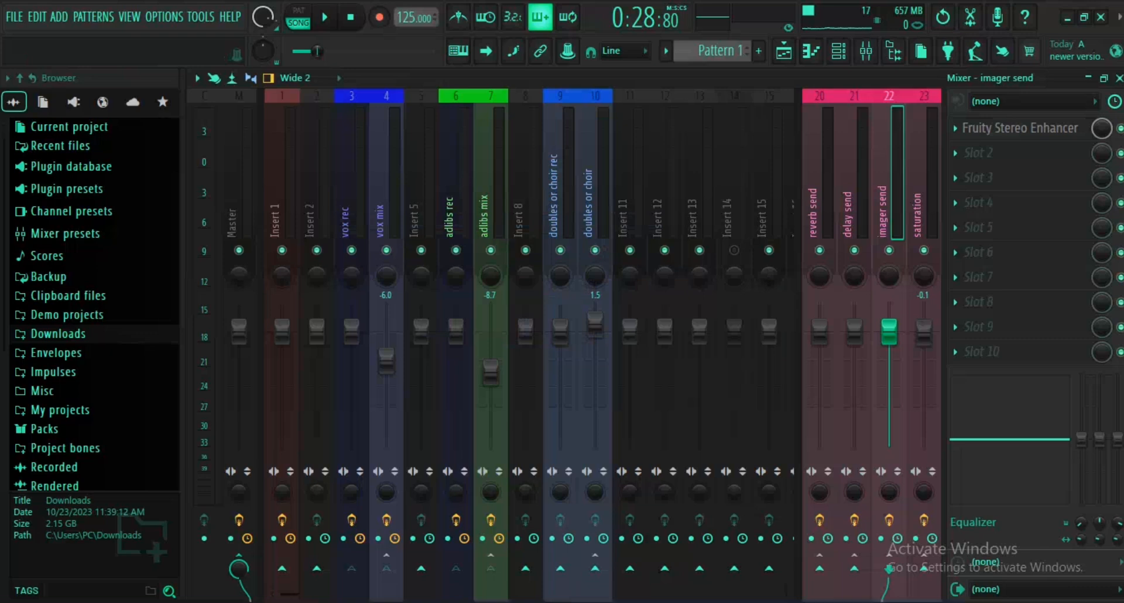
pyautogui.click(918, 216)
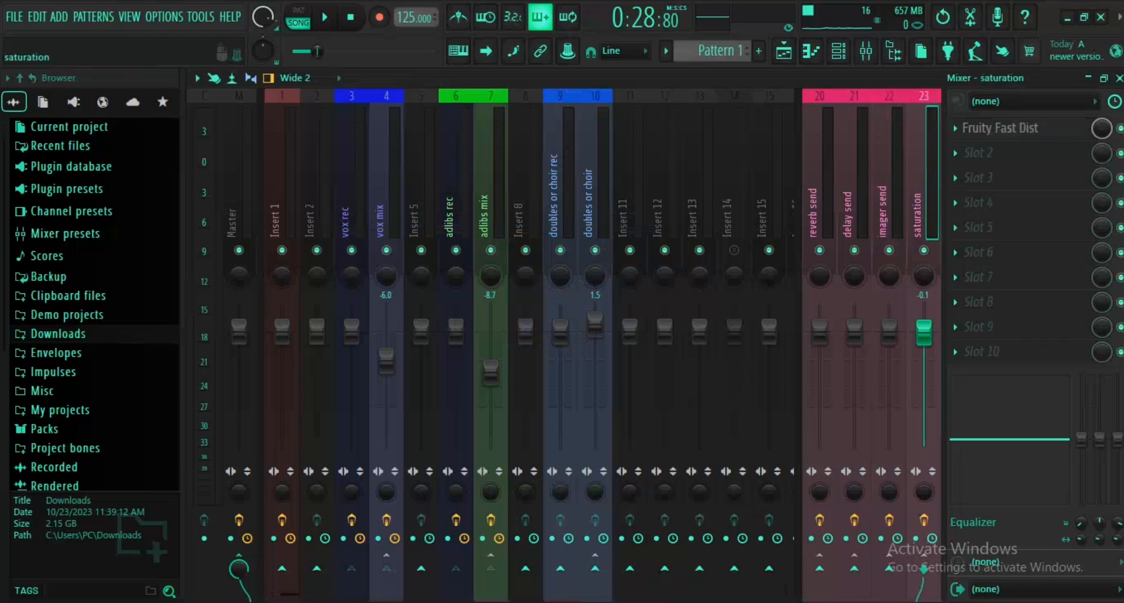
pyautogui.click(1002, 128)
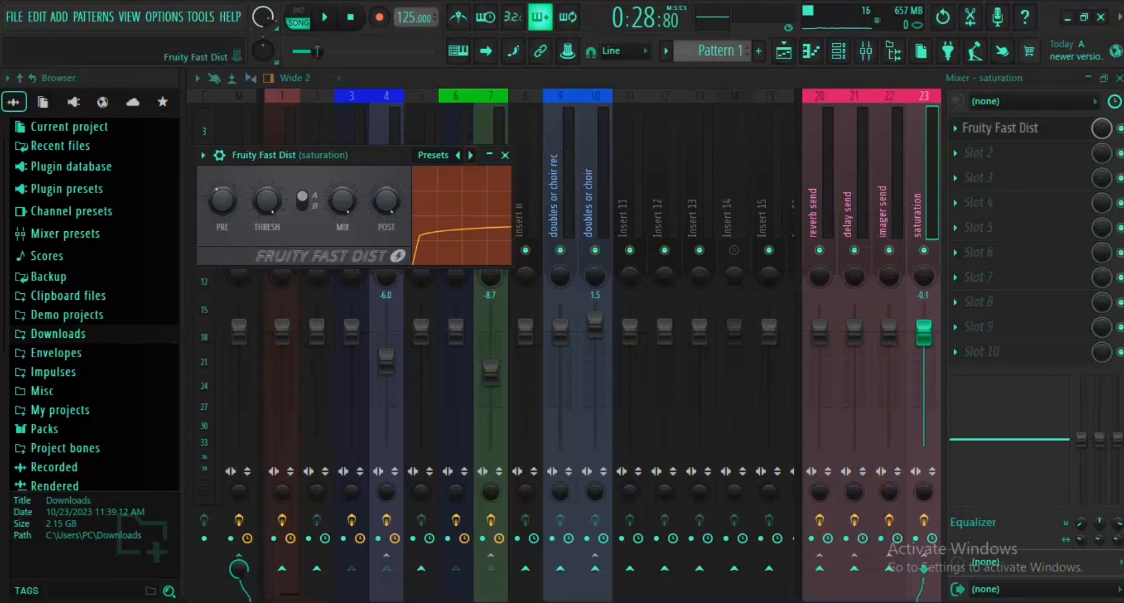
pyautogui.click(505, 155)
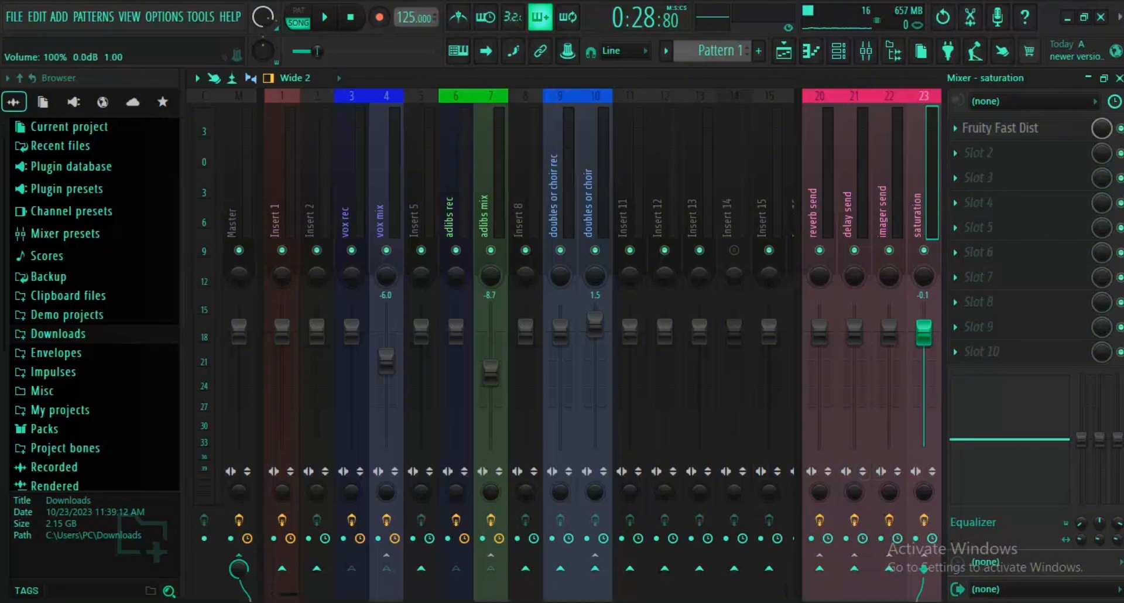
# Select the vox mix track, return to the playlist and play the song from about bar 15.
pyautogui.click(382, 217)
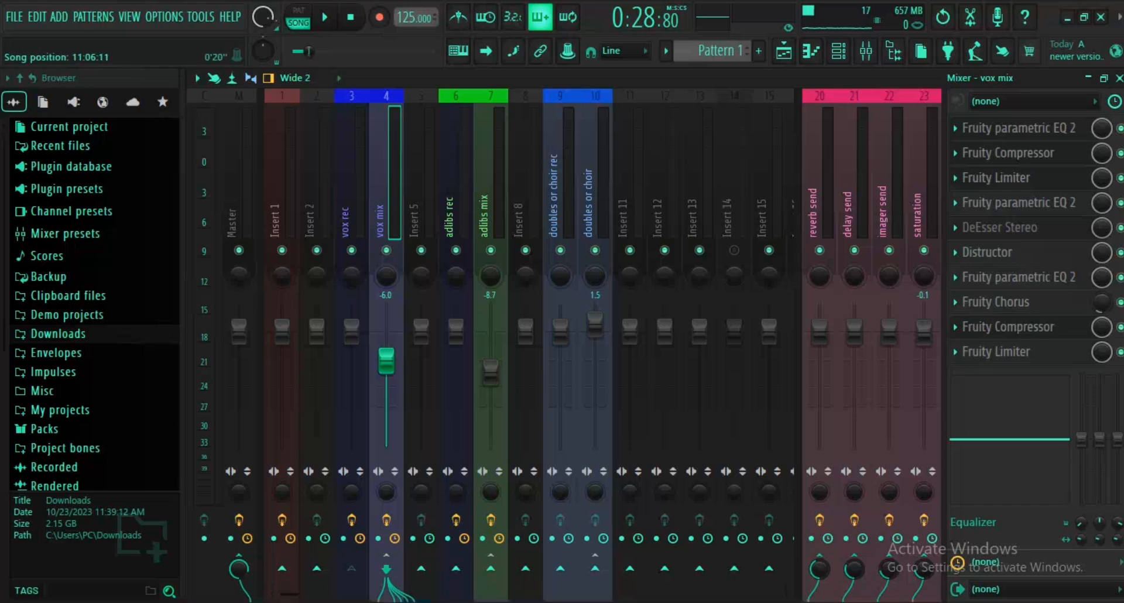
pyautogui.moveTo(317, 52); pyautogui.dragTo(293, 52)
pyautogui.click(1119, 77)
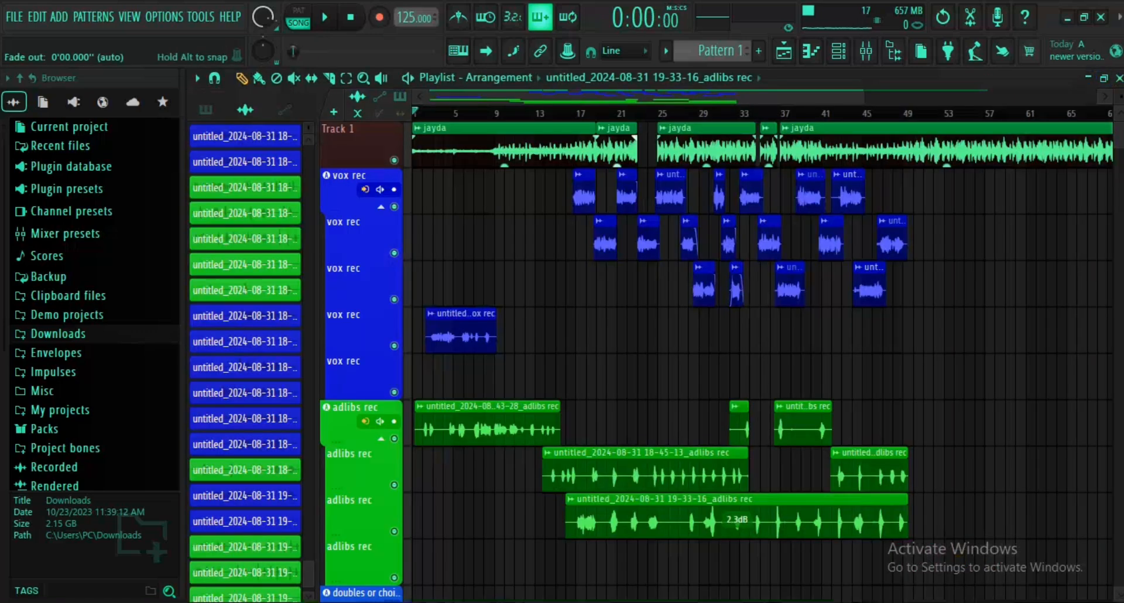
pyautogui.click(555, 112)
pyautogui.press('space')
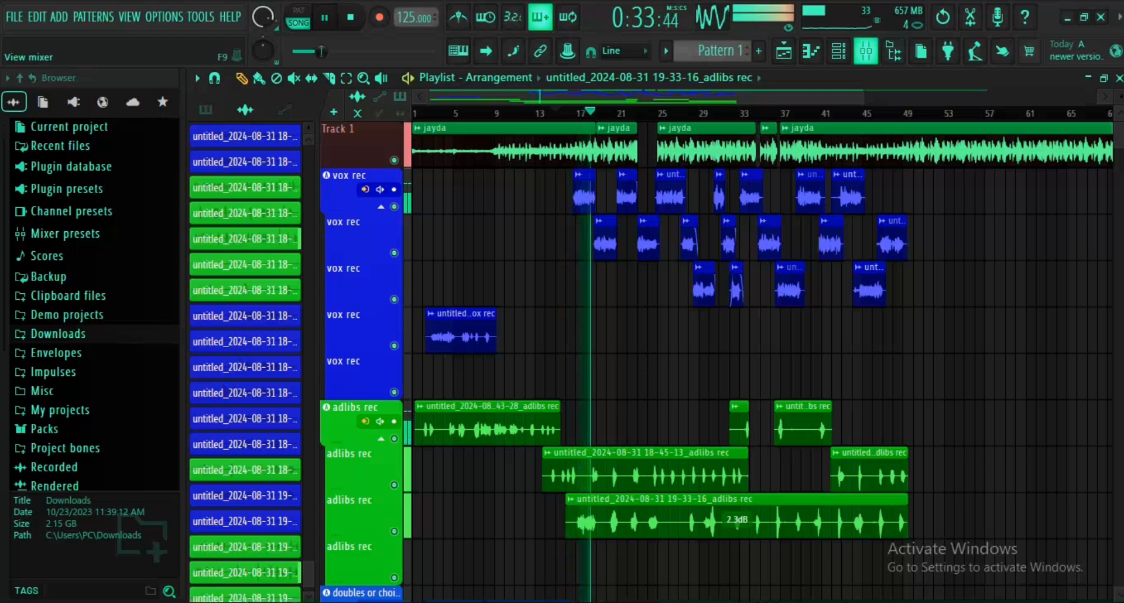
# Check the reverb send and vox mix tracks in the mixer during playback, and return to the playlist.
pyautogui.click(866, 51)
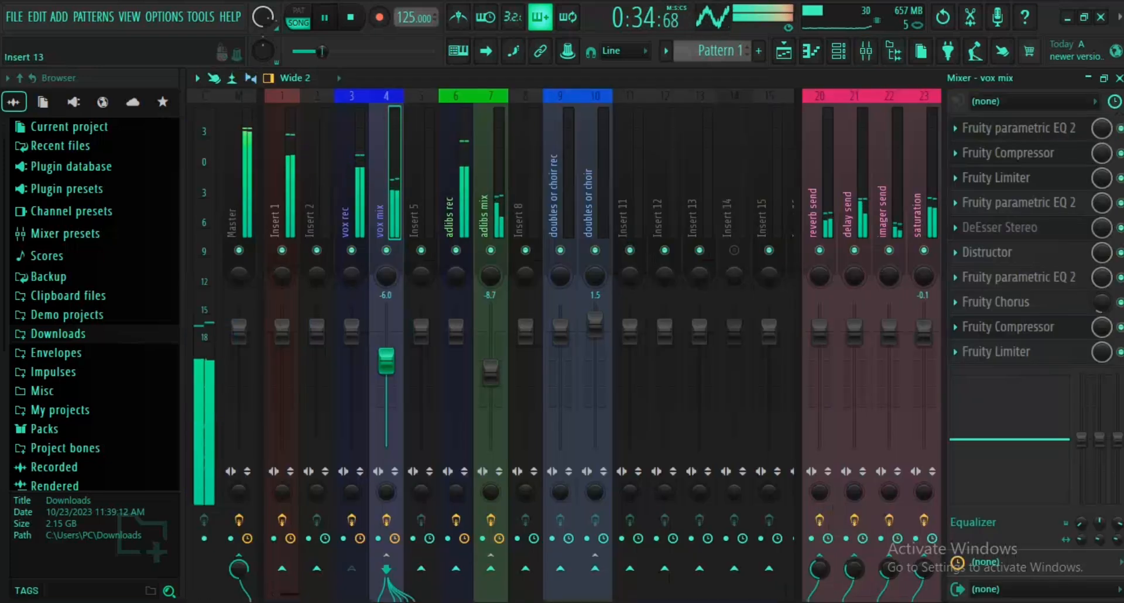
pyautogui.click(820, 205)
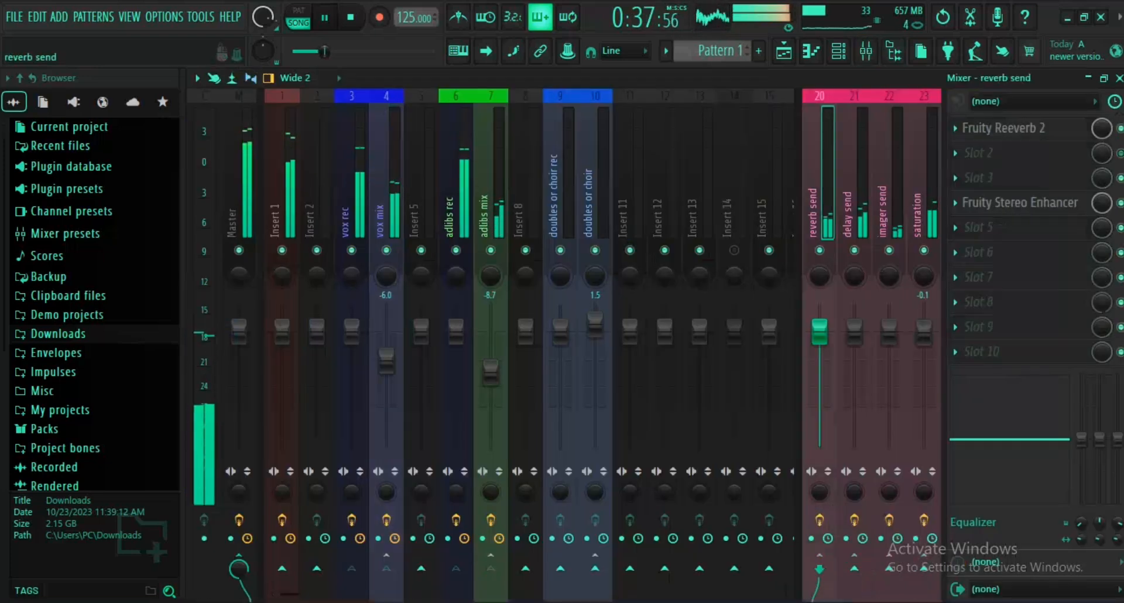
pyautogui.click(386, 176)
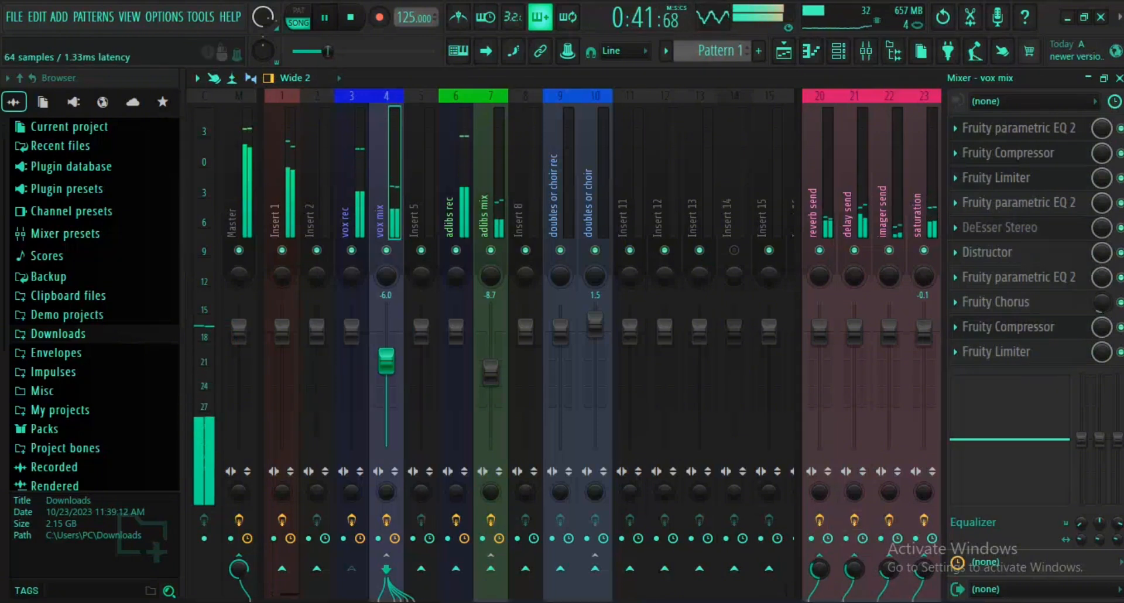
pyautogui.click(1118, 78)
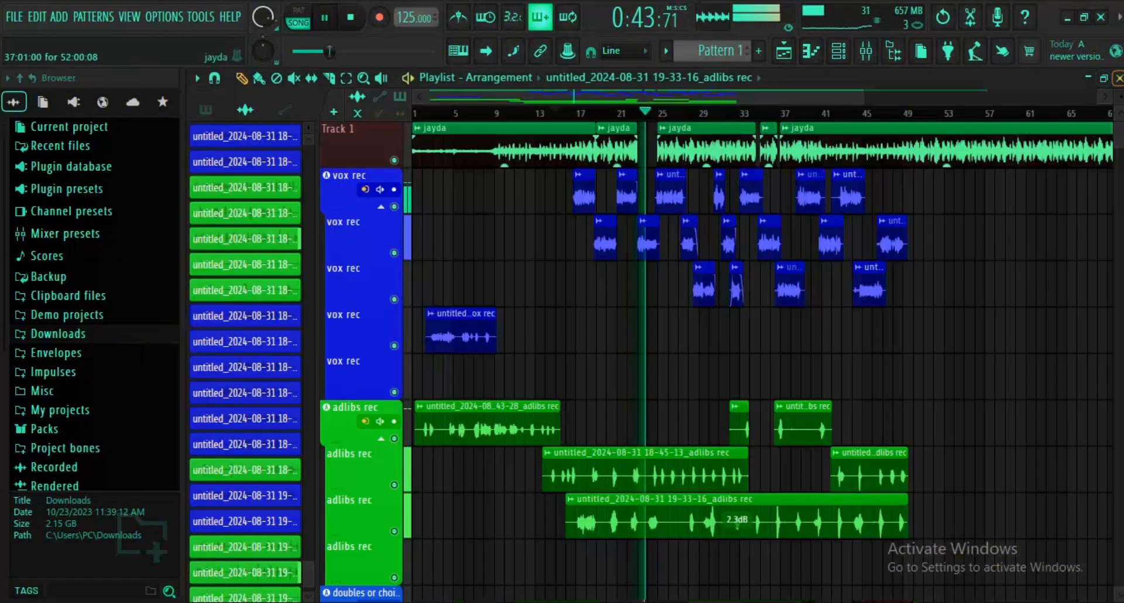